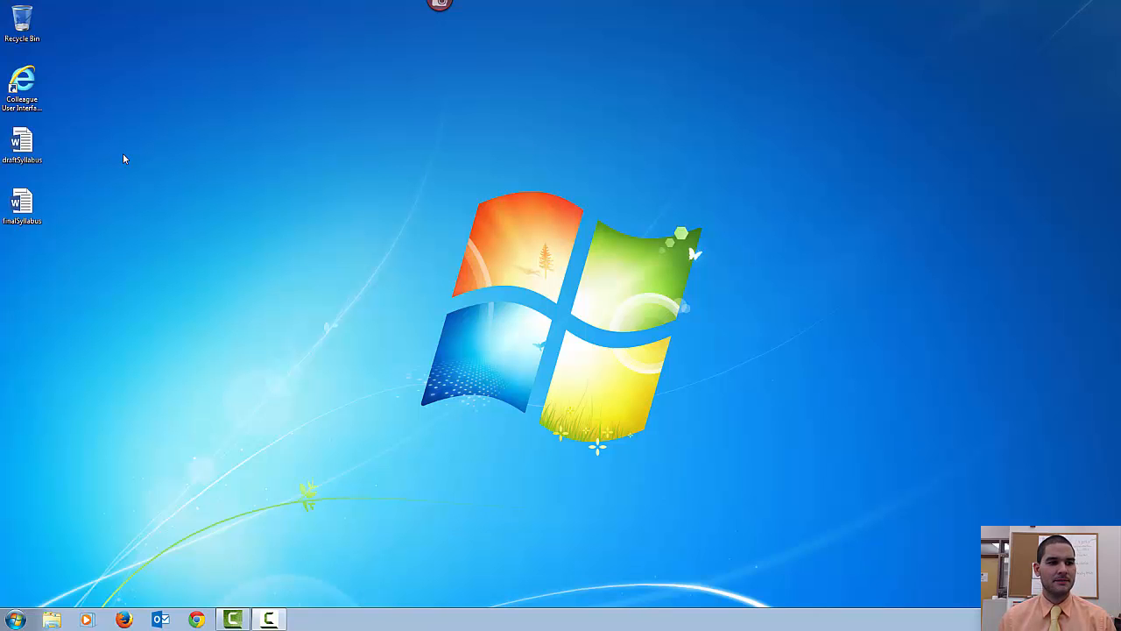
# Step: Open the draftSyllabus document and apply the Heading 1 style to the words "Course Description"
pyautogui.doubleClick(17, 142)
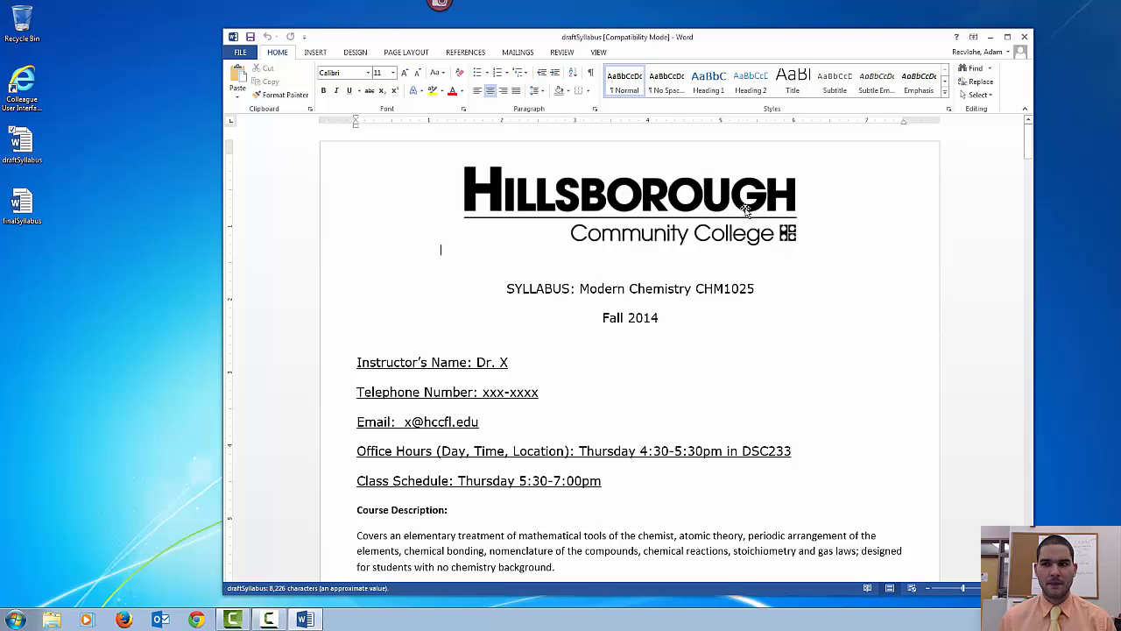
pyautogui.click(1007, 38)
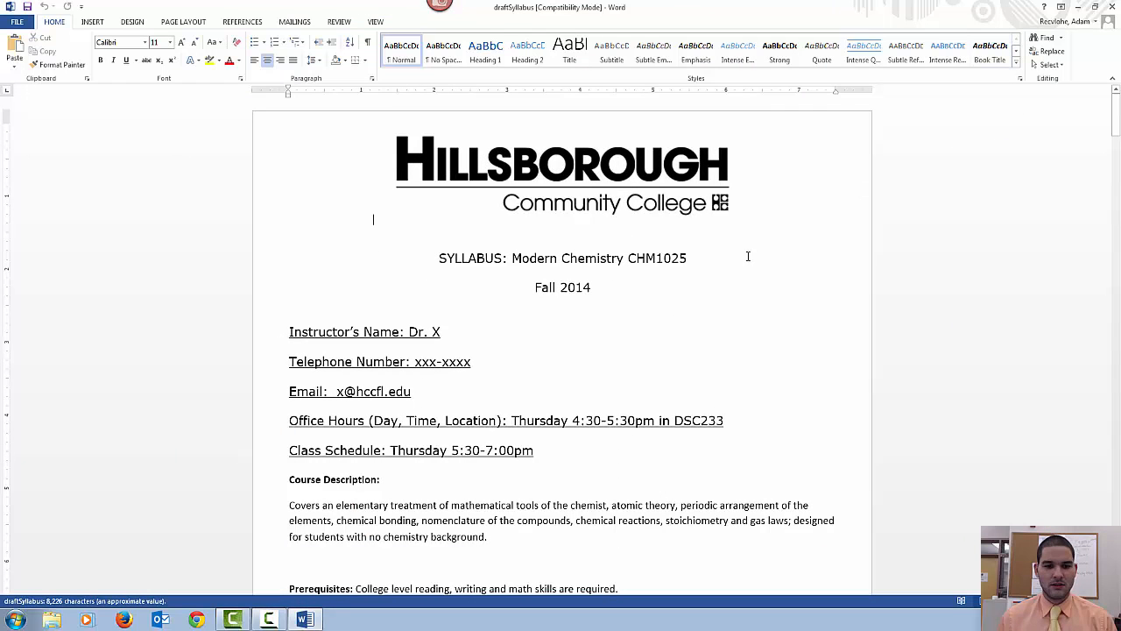
pyautogui.scroll(-1, 613, 237)
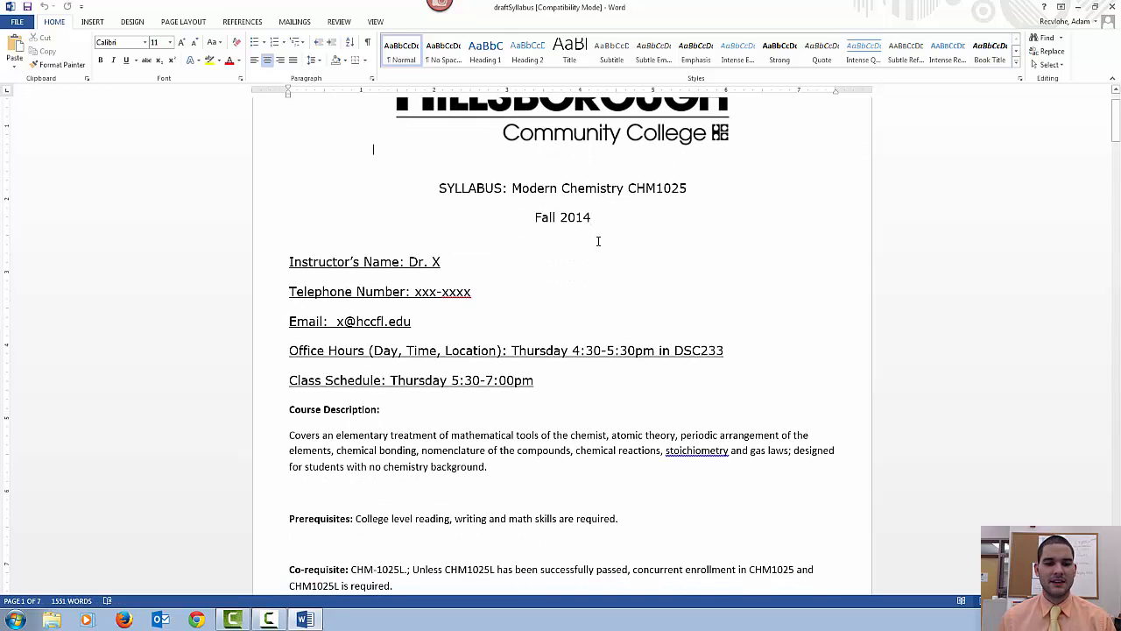
pyautogui.scroll(-1, 599, 241)
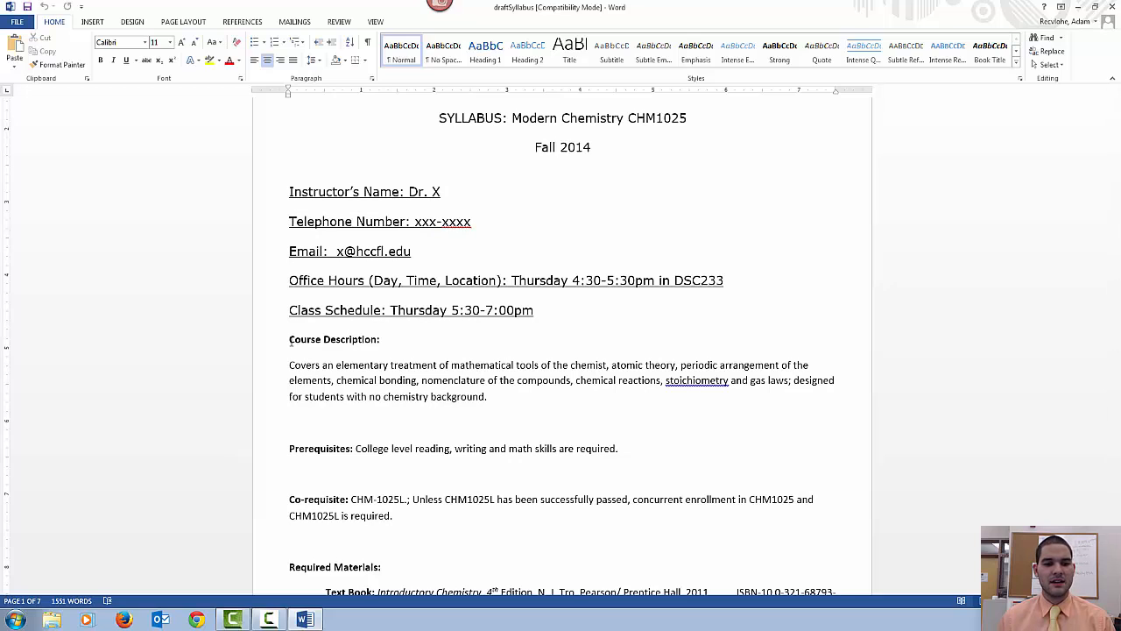
pyautogui.moveTo(290, 342); pyautogui.dragTo(381, 341)
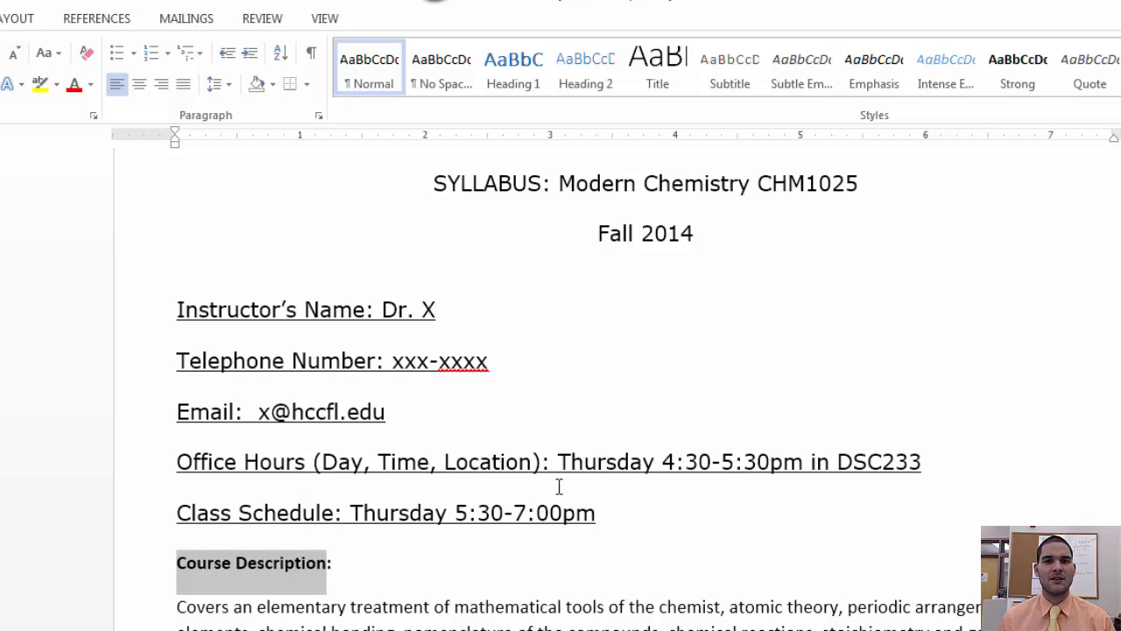
pyautogui.click(514, 70)
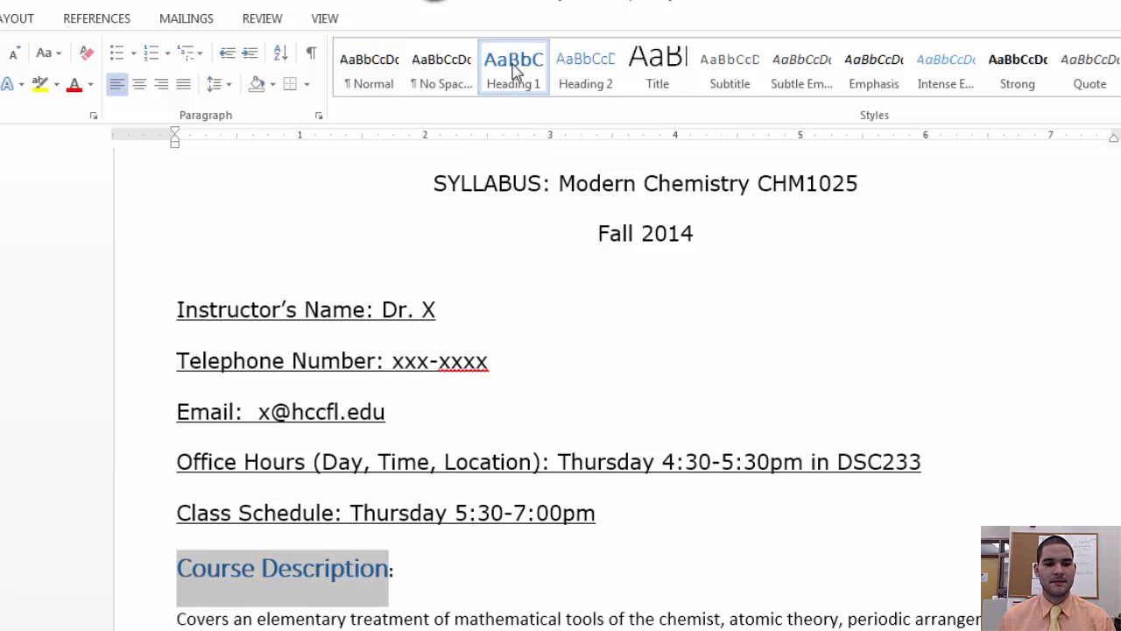
pyautogui.click(462, 578)
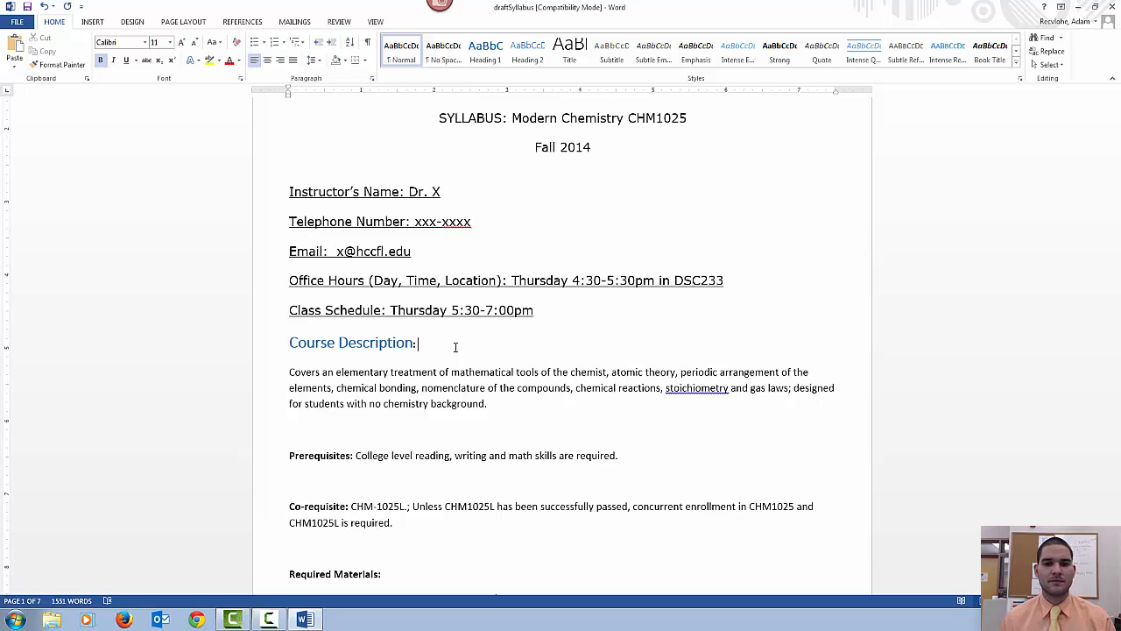
# Step: Give the Hillsborough Community College logo picture the alt text title "HCC Banner"
pyautogui.scroll(3, 669, 304)
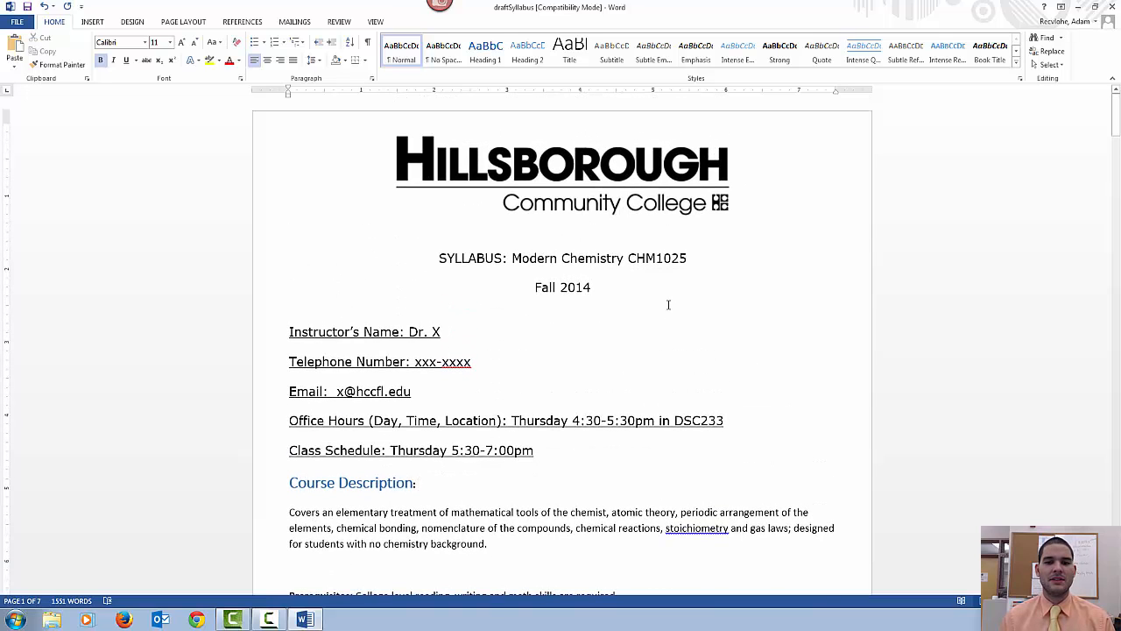
pyautogui.click(695, 160)
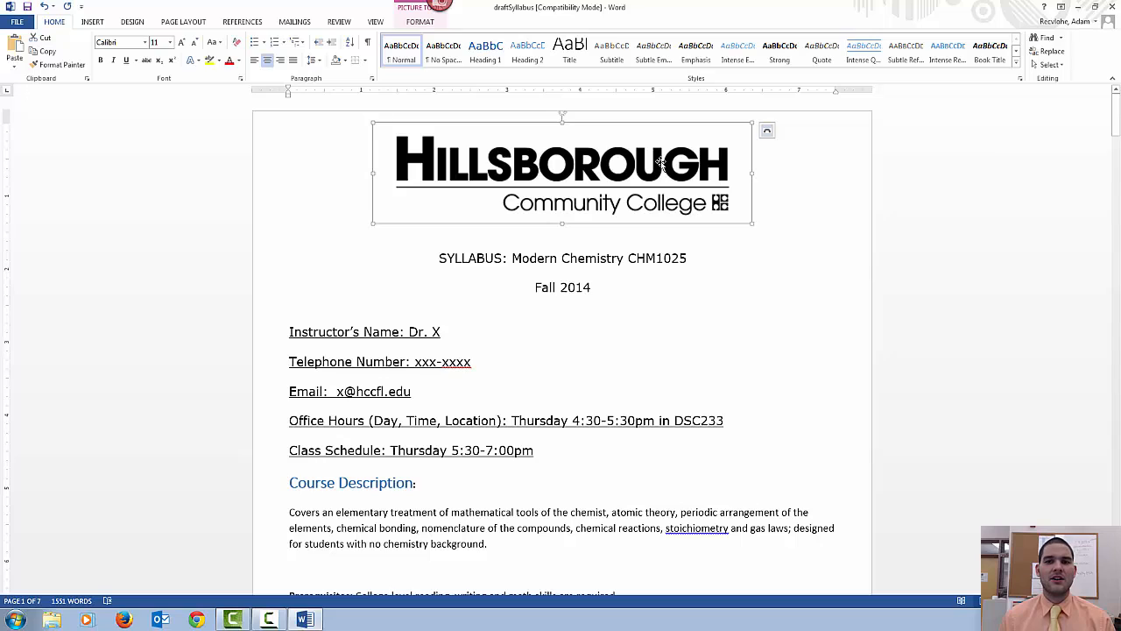
pyautogui.rightClick(660, 162)
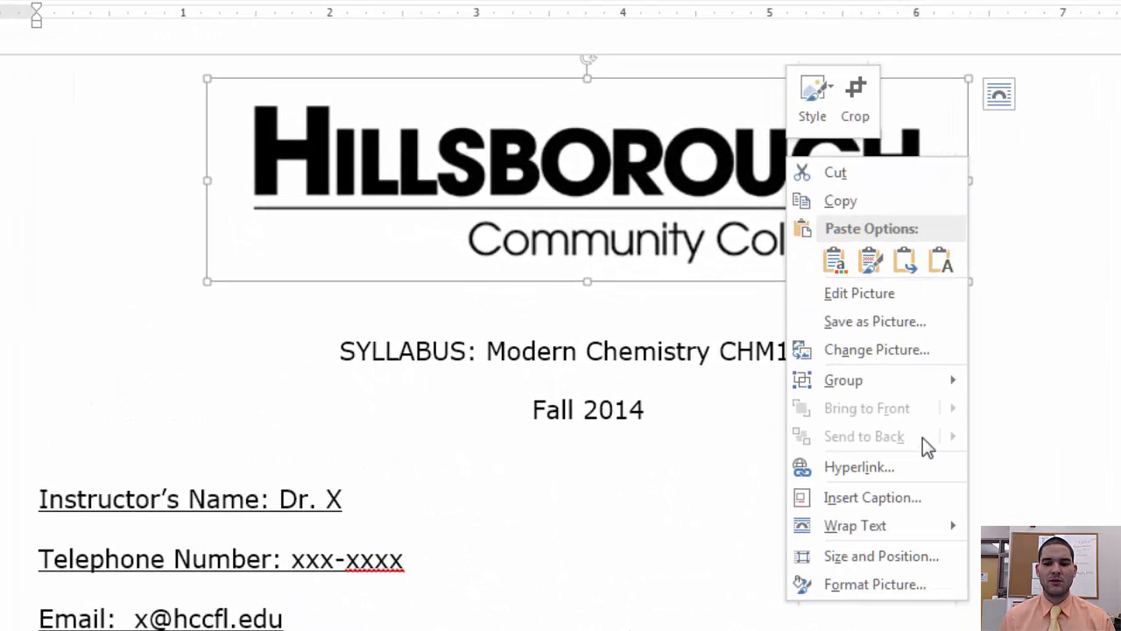
pyautogui.click(876, 585)
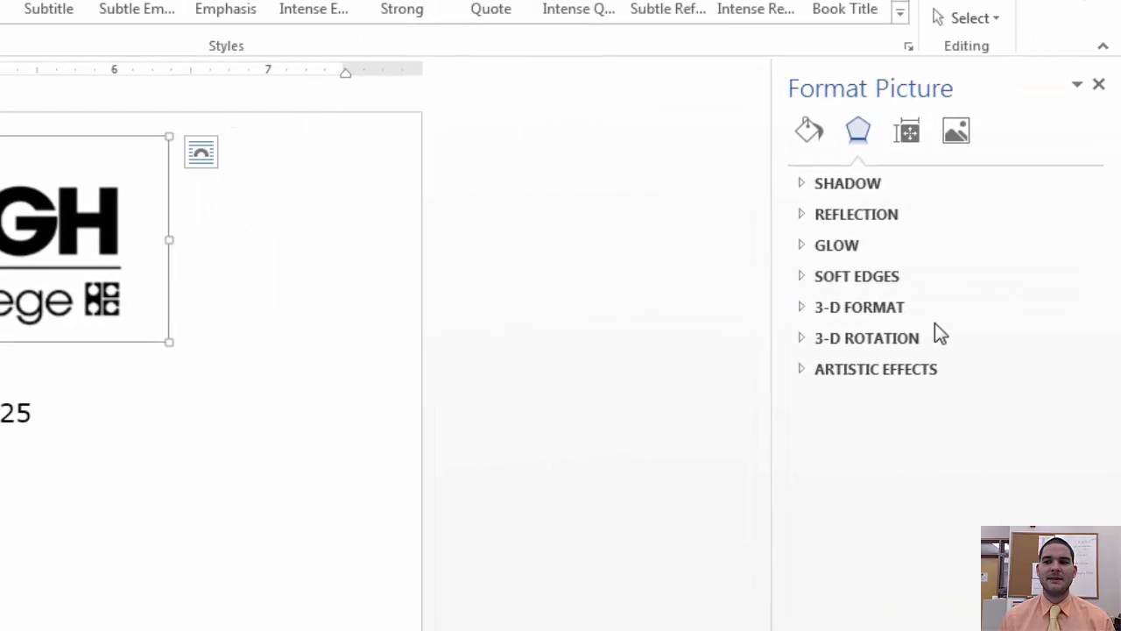
pyautogui.click(911, 133)
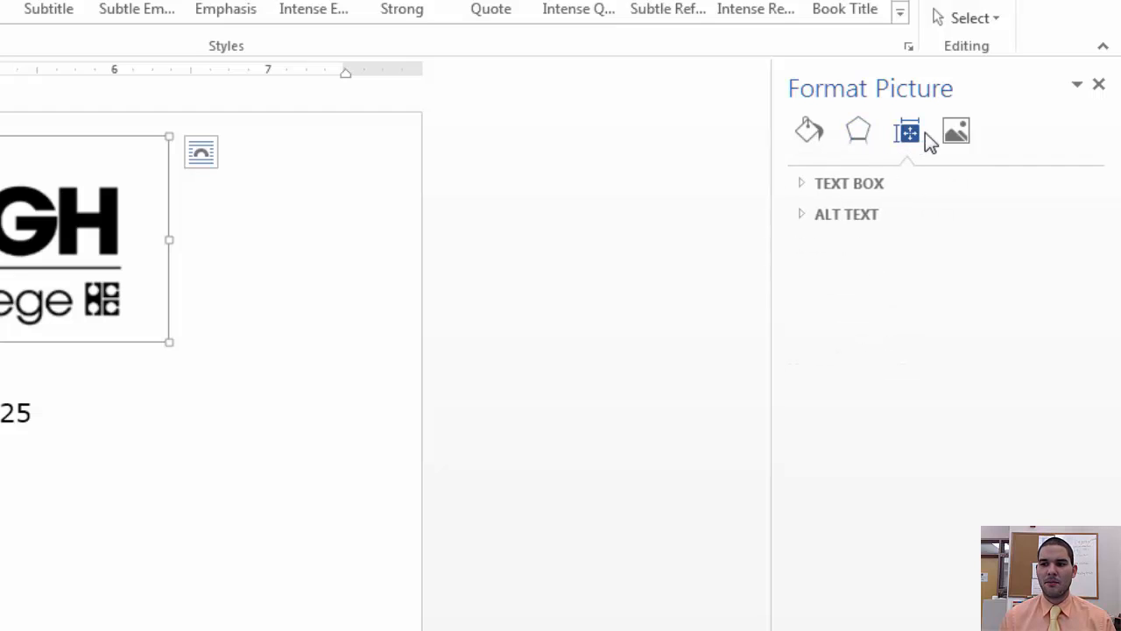
pyautogui.click(804, 214)
pyautogui.click(908, 268)
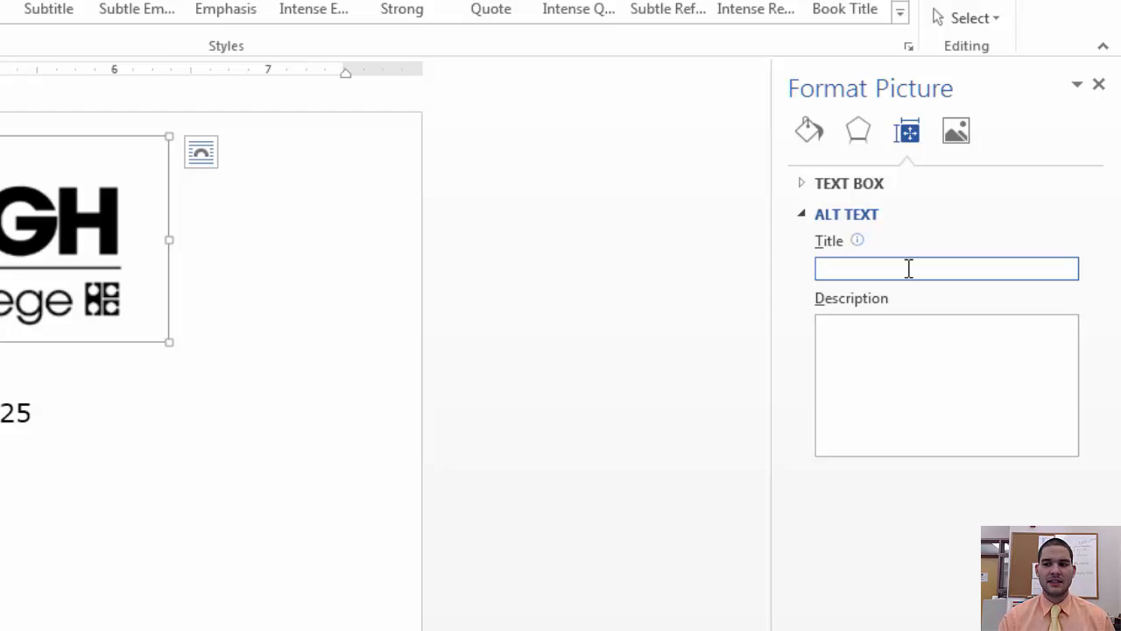
pyautogui.write('HCC ')
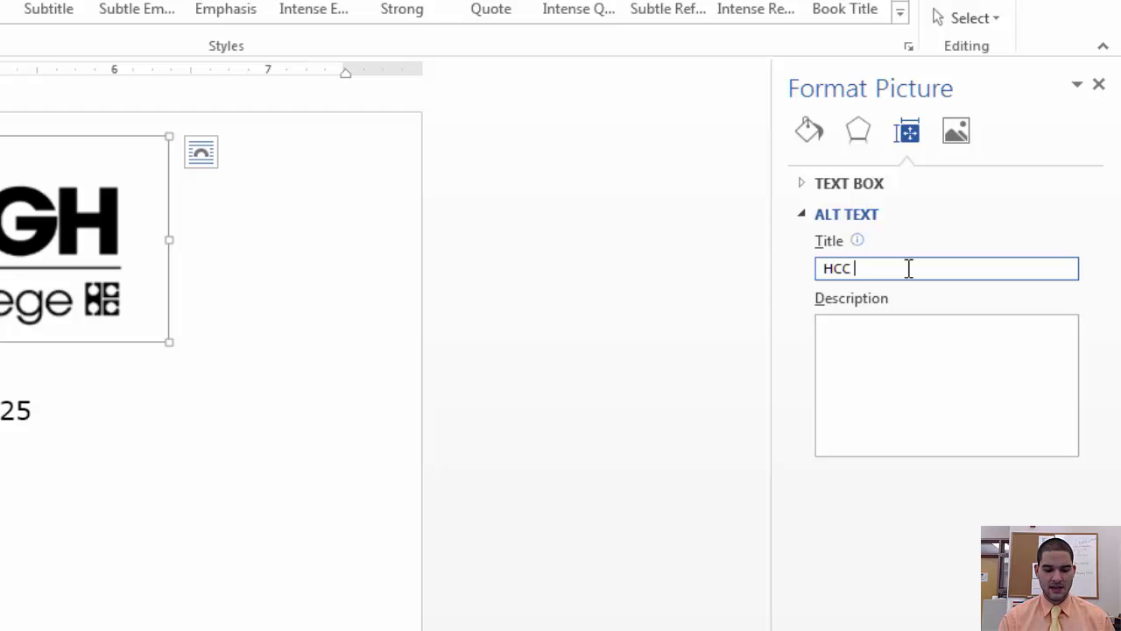
pyautogui.write('Banner')
# Step: Enter "This is the HCC Banner" as the logo's alt text description and close the picture formatting options
pyautogui.click(866, 350)
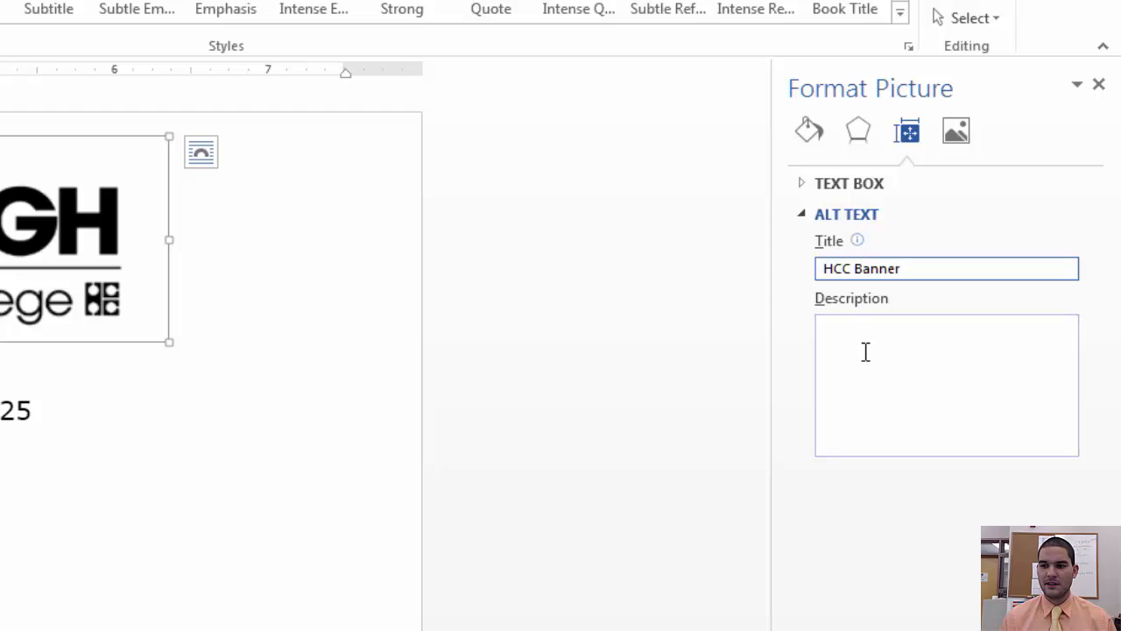
pyautogui.write('This')
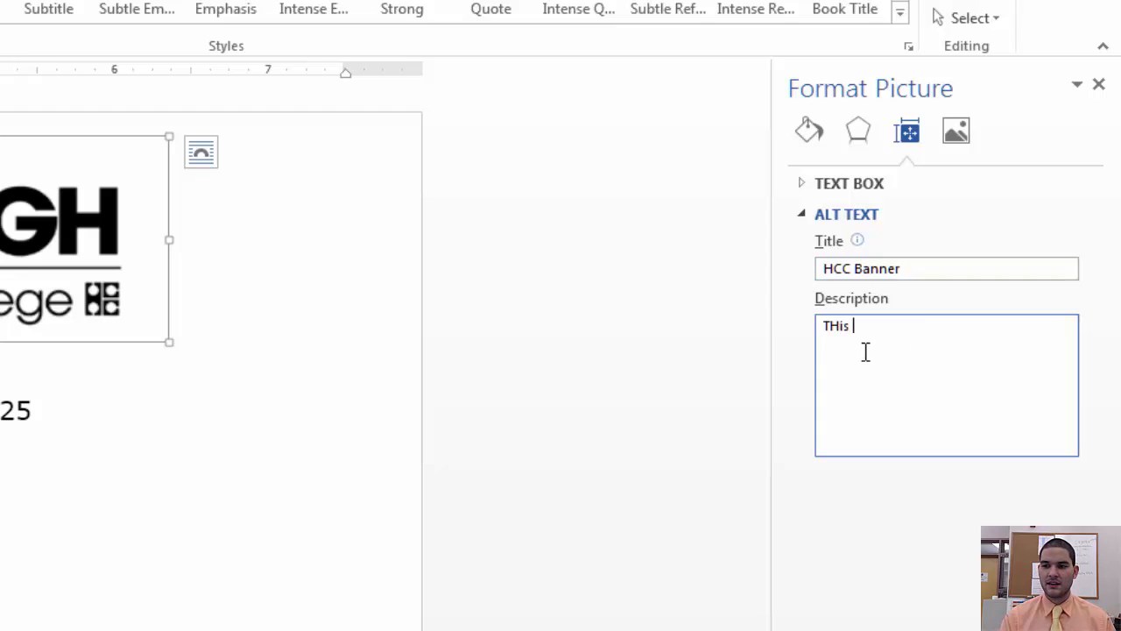
pyautogui.press('BackSpace')
pyautogui.press('BackSpace')
pyautogui.press('BackSpace')
pyautogui.write('his is the HCC Banner')
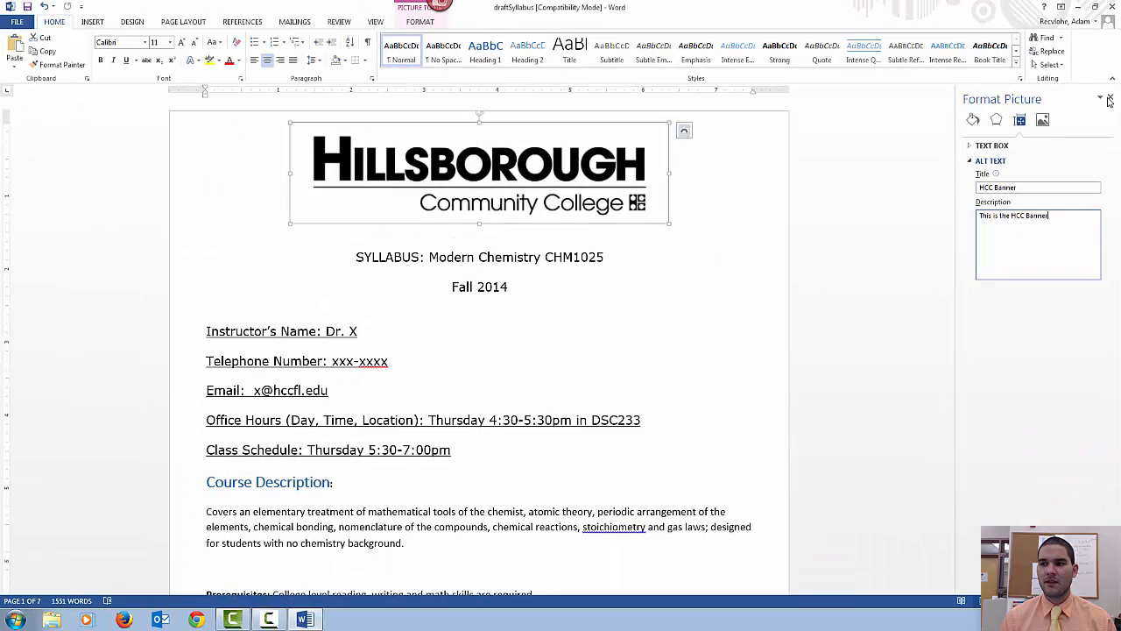
pyautogui.click(1109, 100)
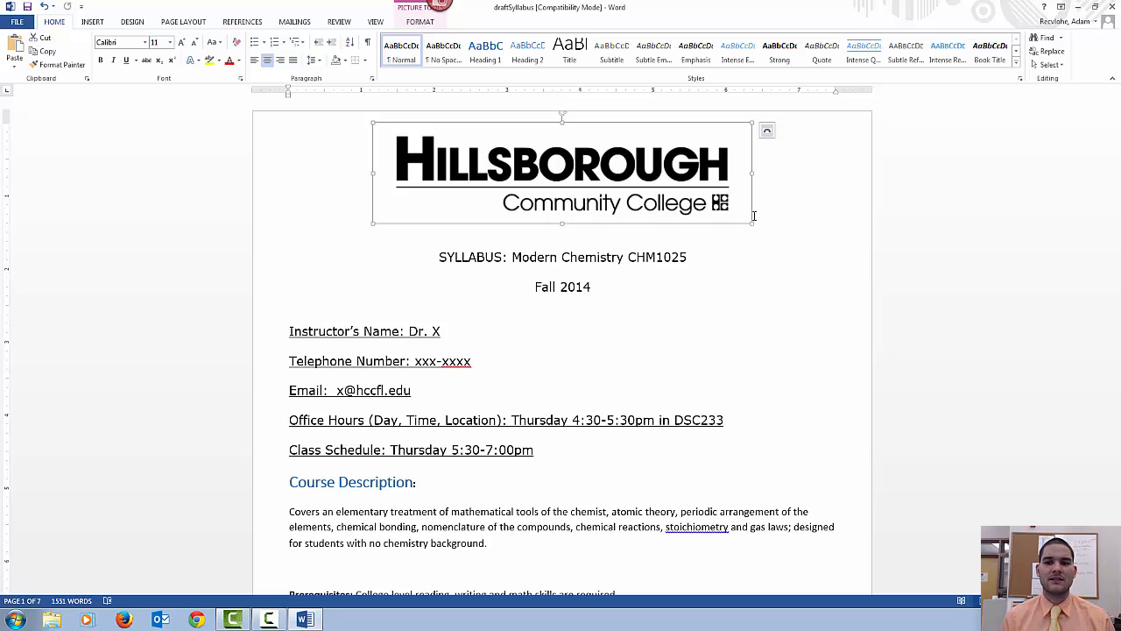
pyautogui.scroll(-12, 709, 243)
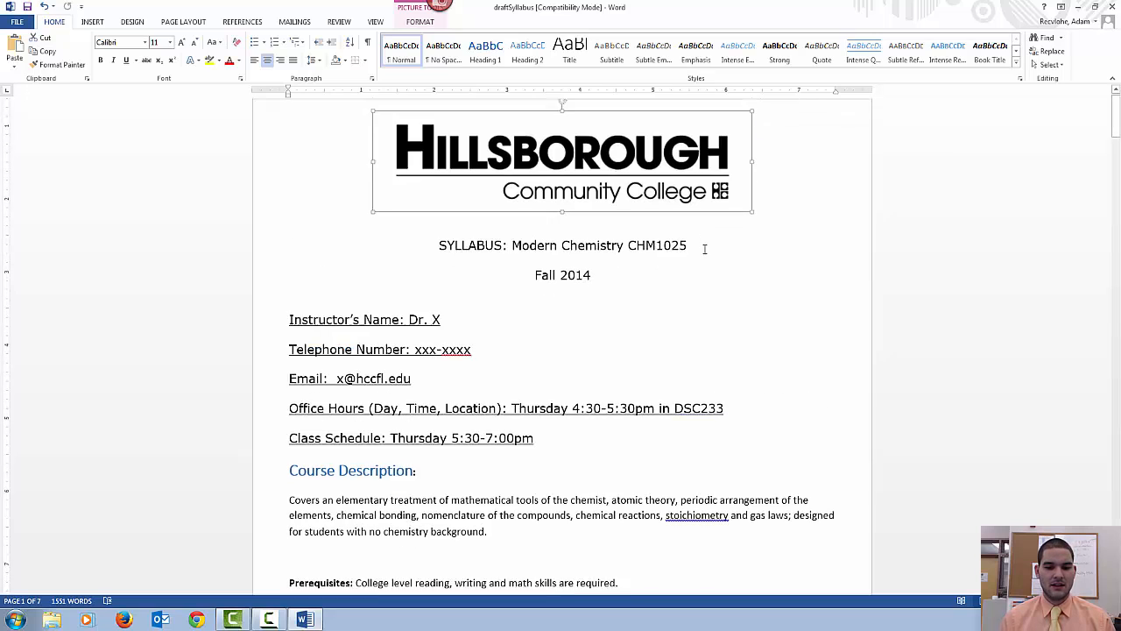
pyautogui.scroll(-2, 710, 243)
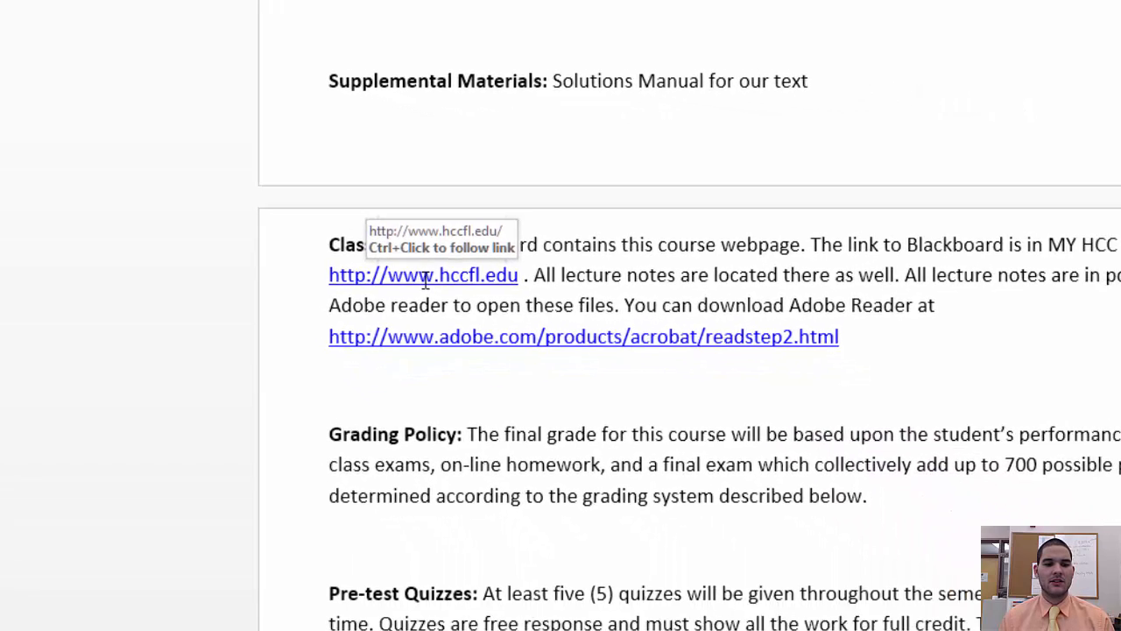
pyautogui.rightClick(357, 233)
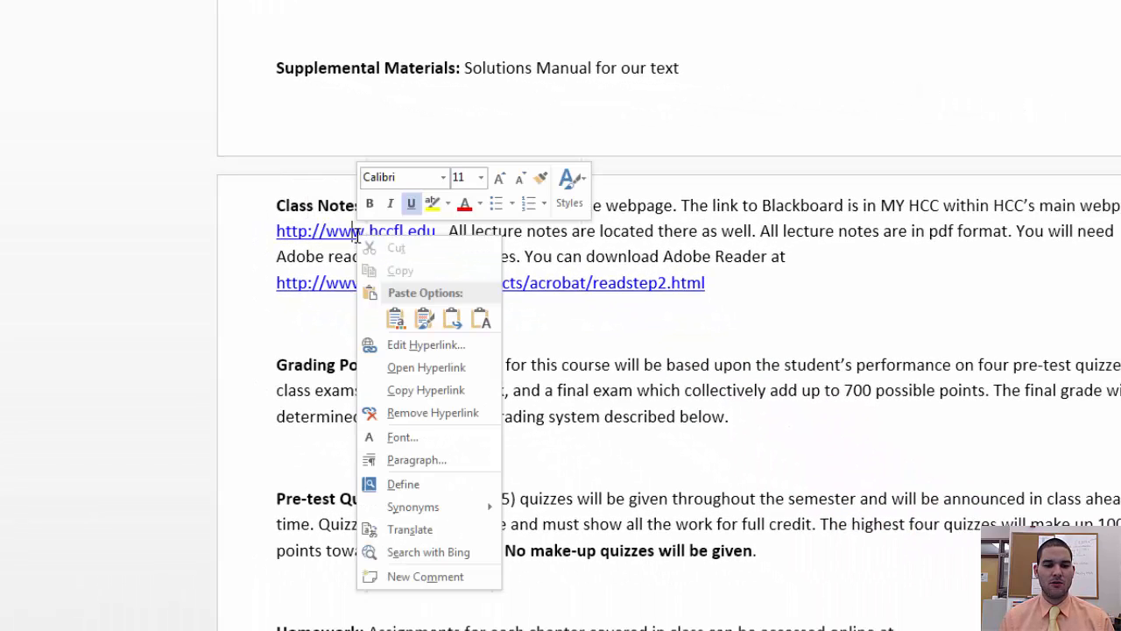
pyautogui.click(406, 347)
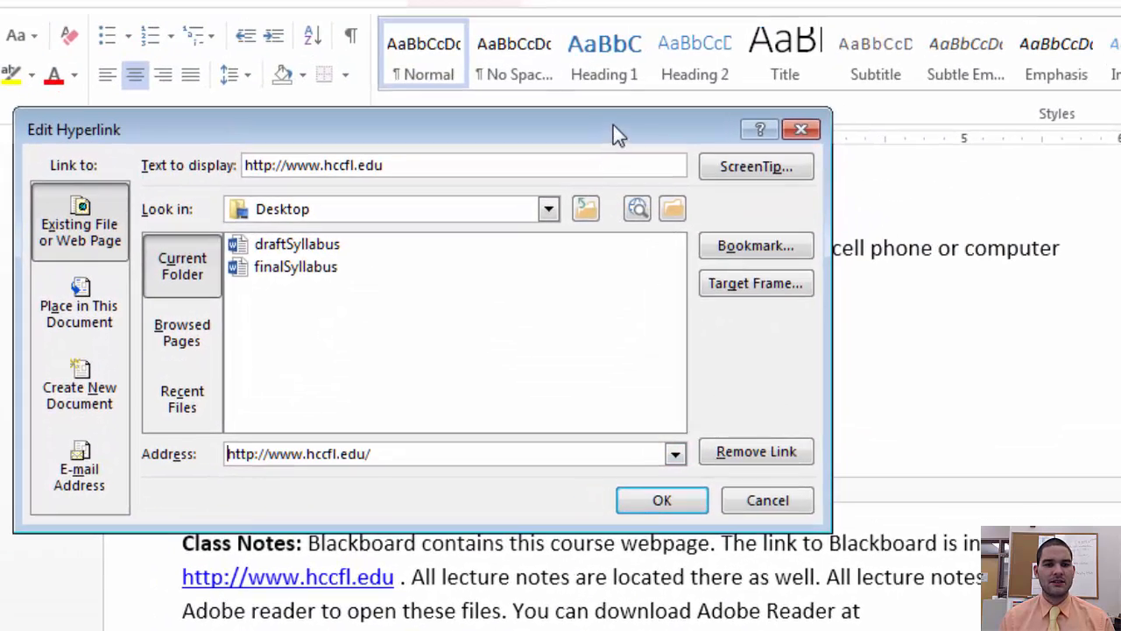
pyautogui.moveTo(613, 124); pyautogui.dragTo(245, 66)
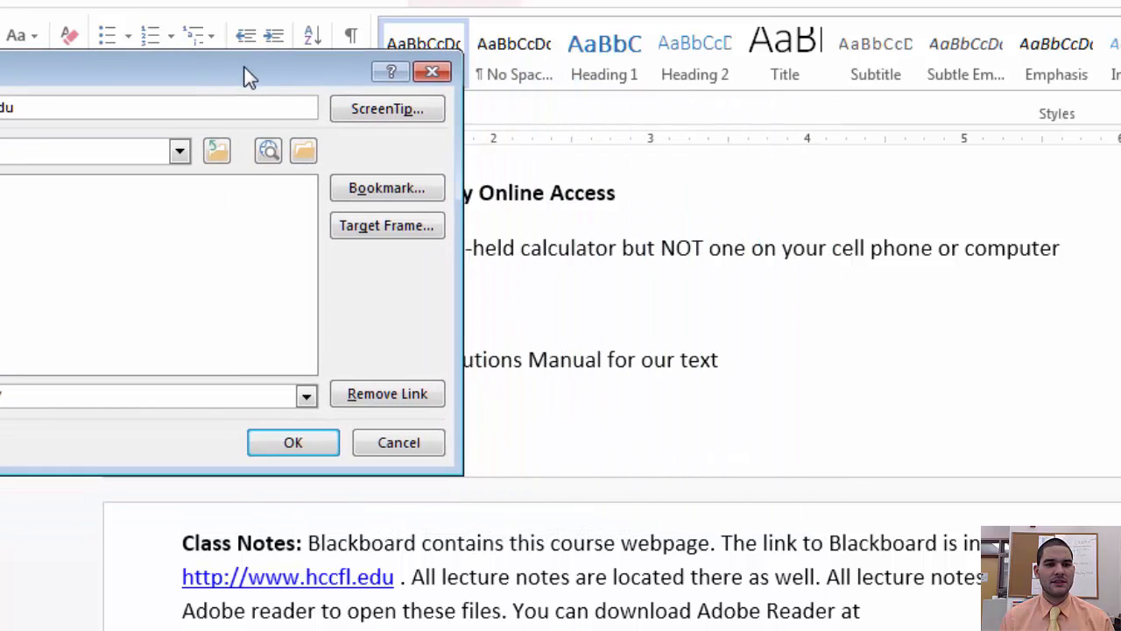
pyautogui.click(396, 113)
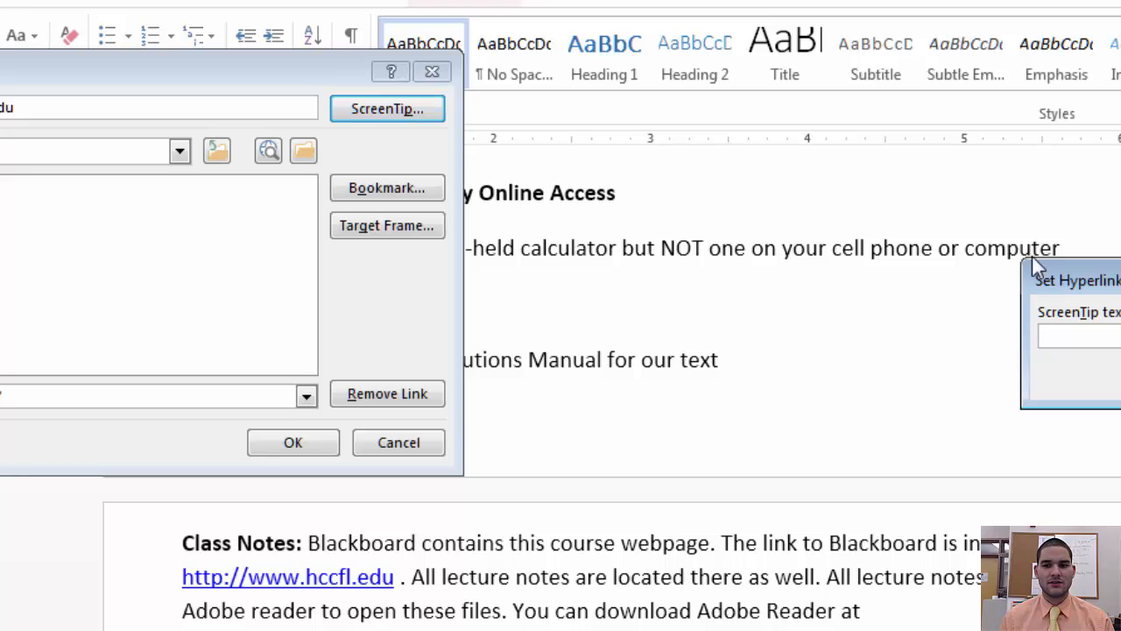
pyautogui.moveTo(1112, 262); pyautogui.dragTo(759, 132)
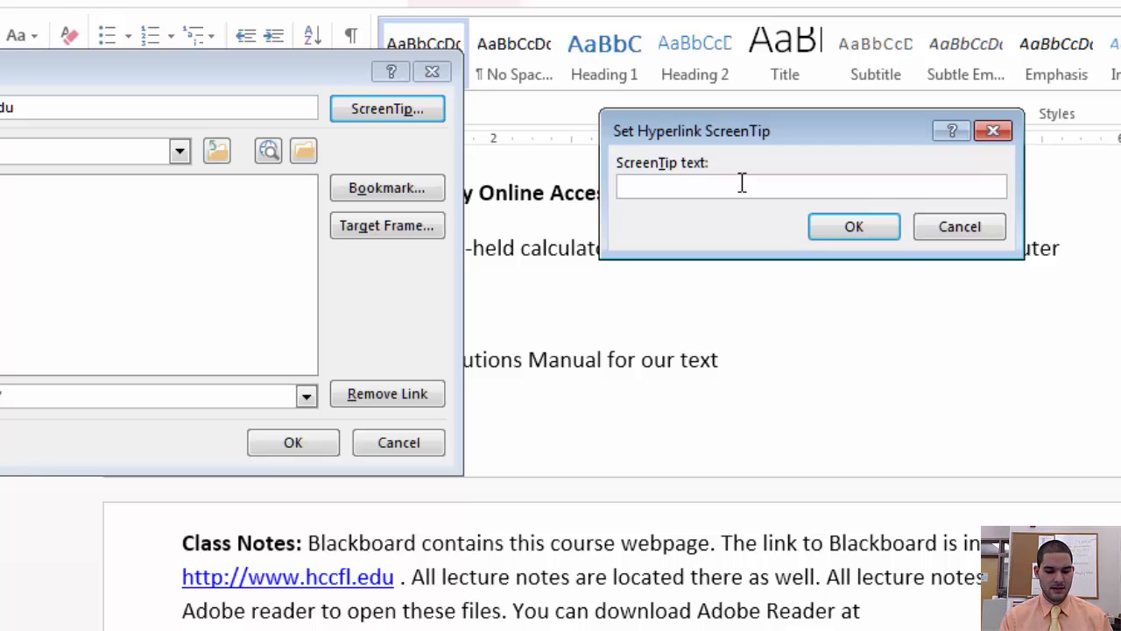
pyautogui.write('This link ')
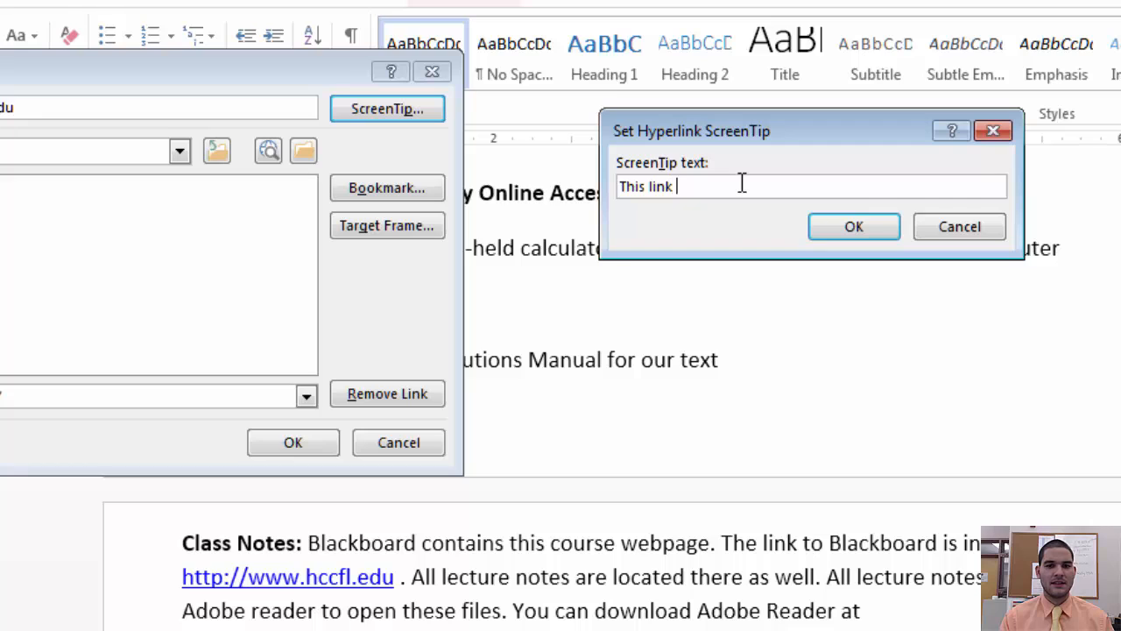
pyautogui.write('takes you to the ')
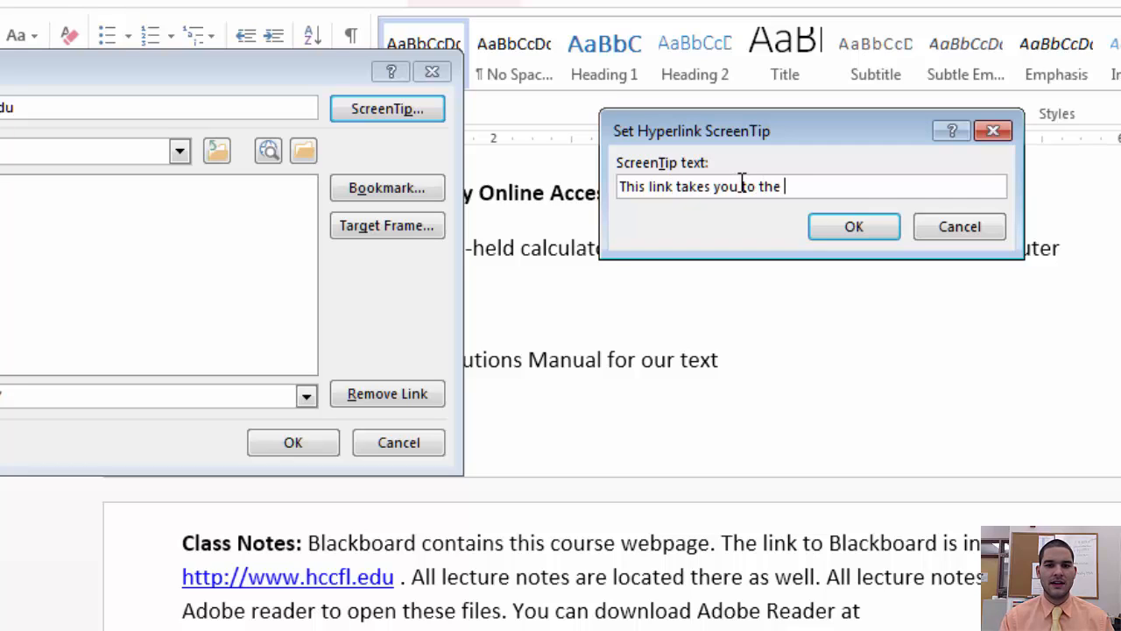
pyautogui.write('HCC homepag')
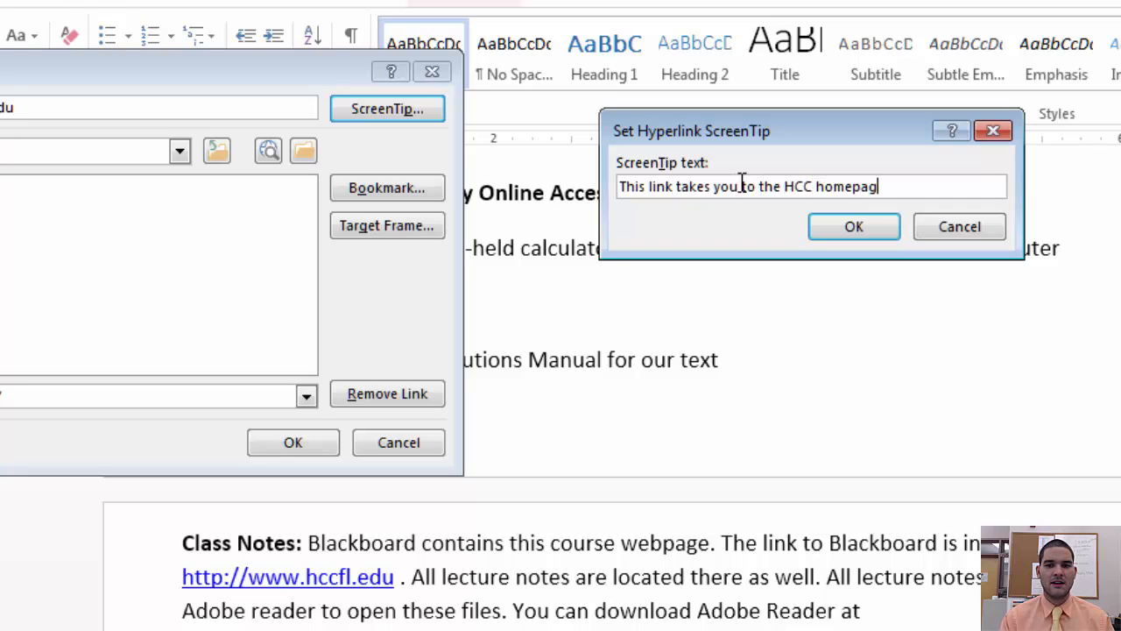
pyautogui.write('e')
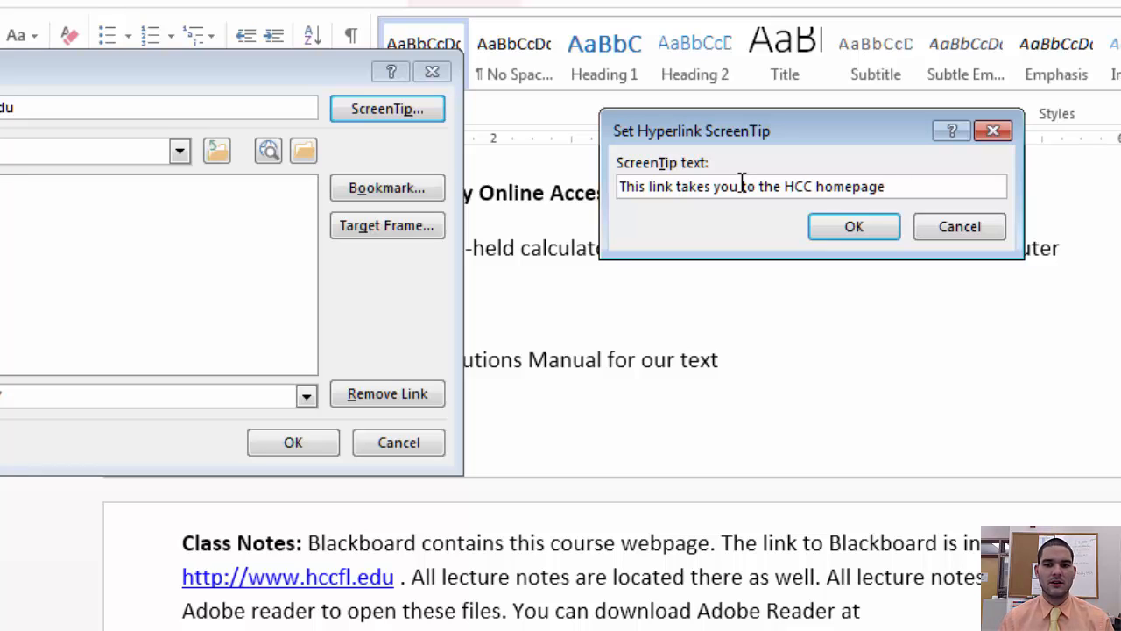
pyautogui.click(853, 230)
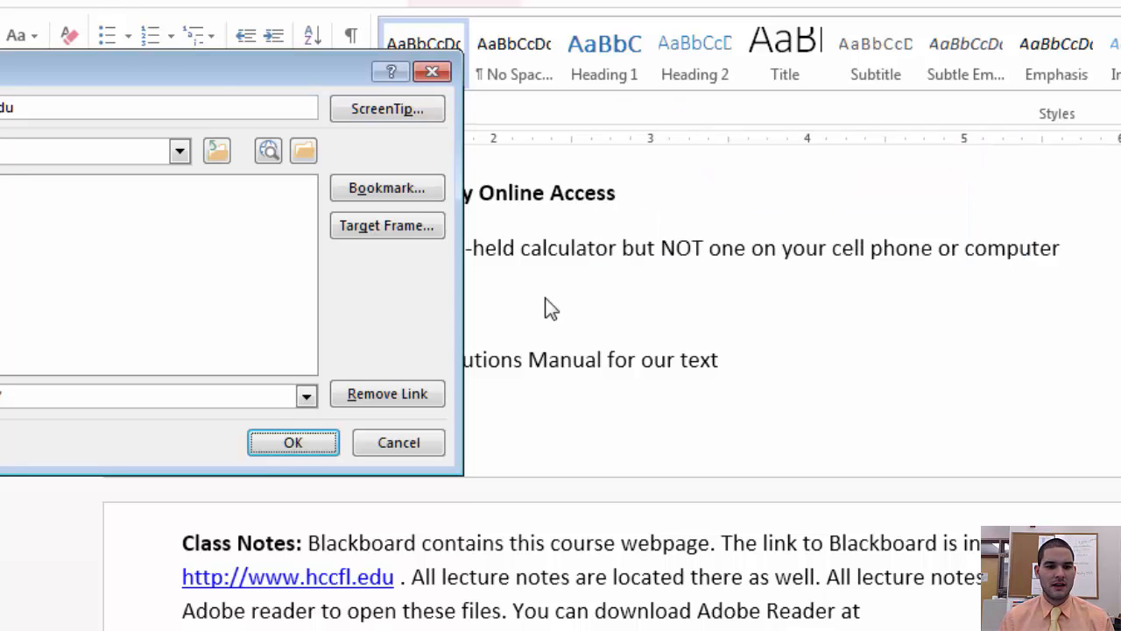
pyautogui.click(312, 441)
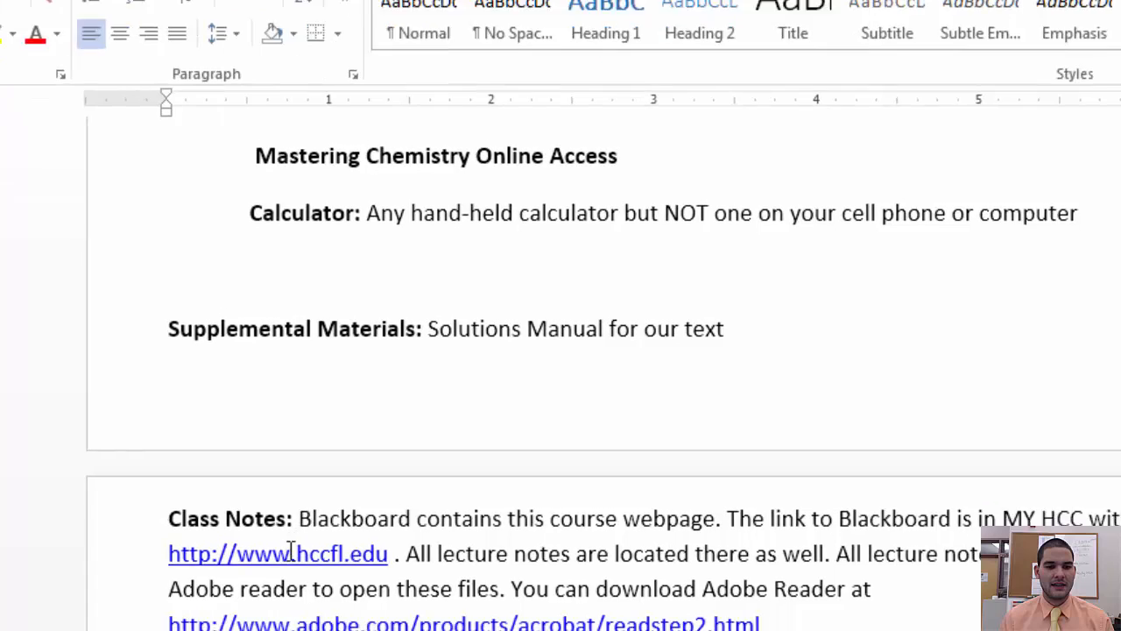
pyautogui.moveTo(292, 549)
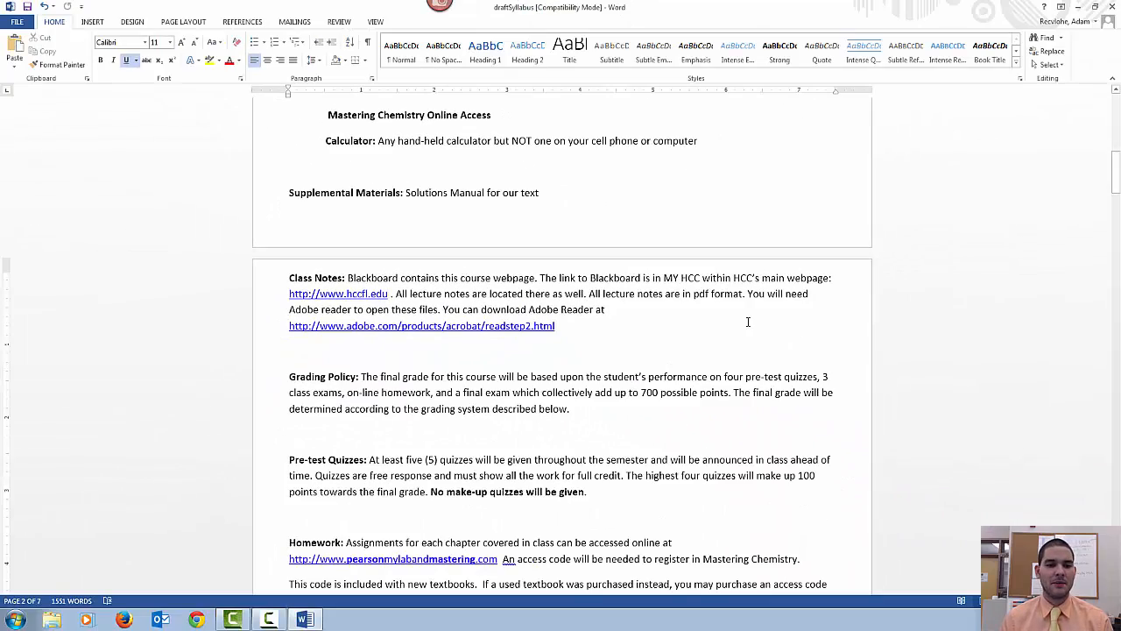
# Step: Complete the Grading System table's alt text description as "This is the grading system for the course. 90 to 100 is an A." and apply it
pyautogui.scroll(-15, 756, 322)
pyautogui.scroll(-5, 749, 321)
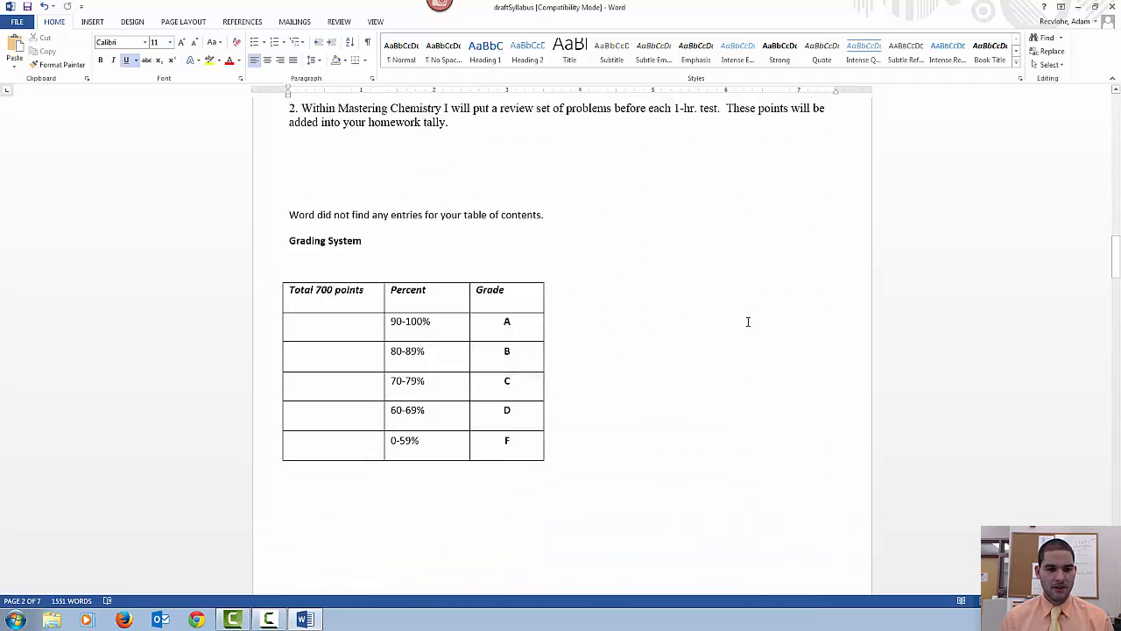
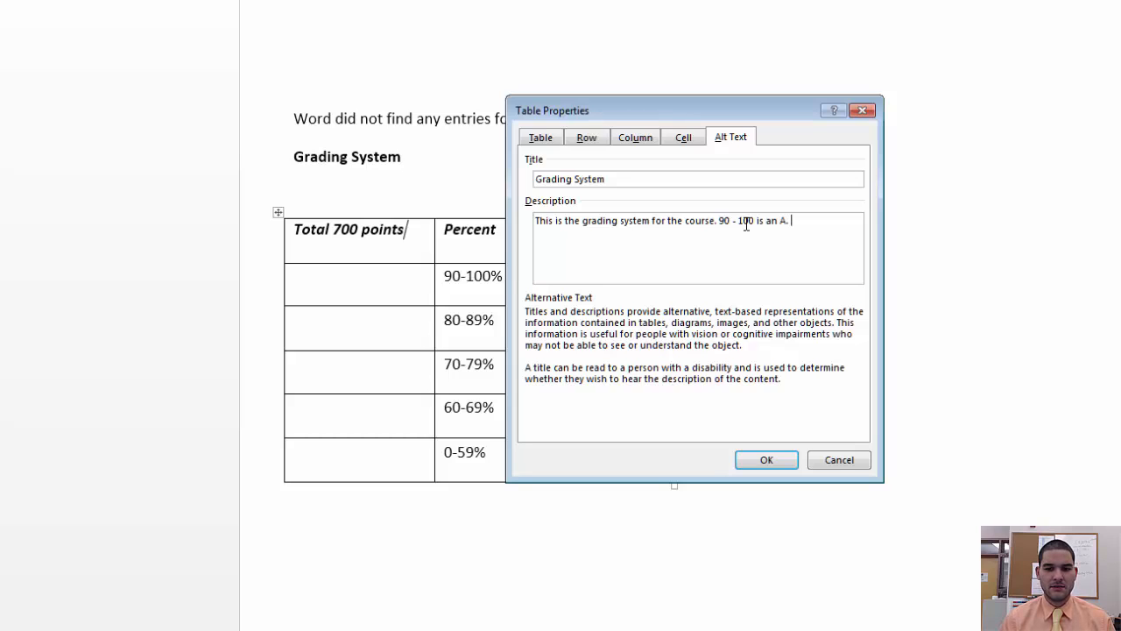
pyautogui.click(734, 224)
pyautogui.press('Delete')
pyautogui.press('Delete')
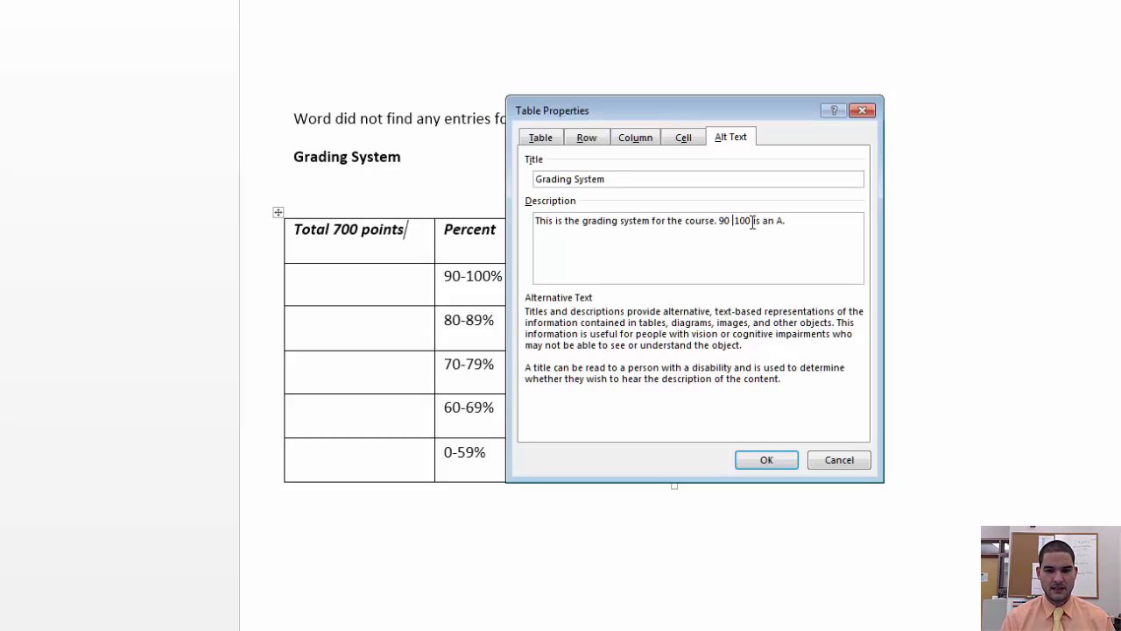
pyautogui.write('to')
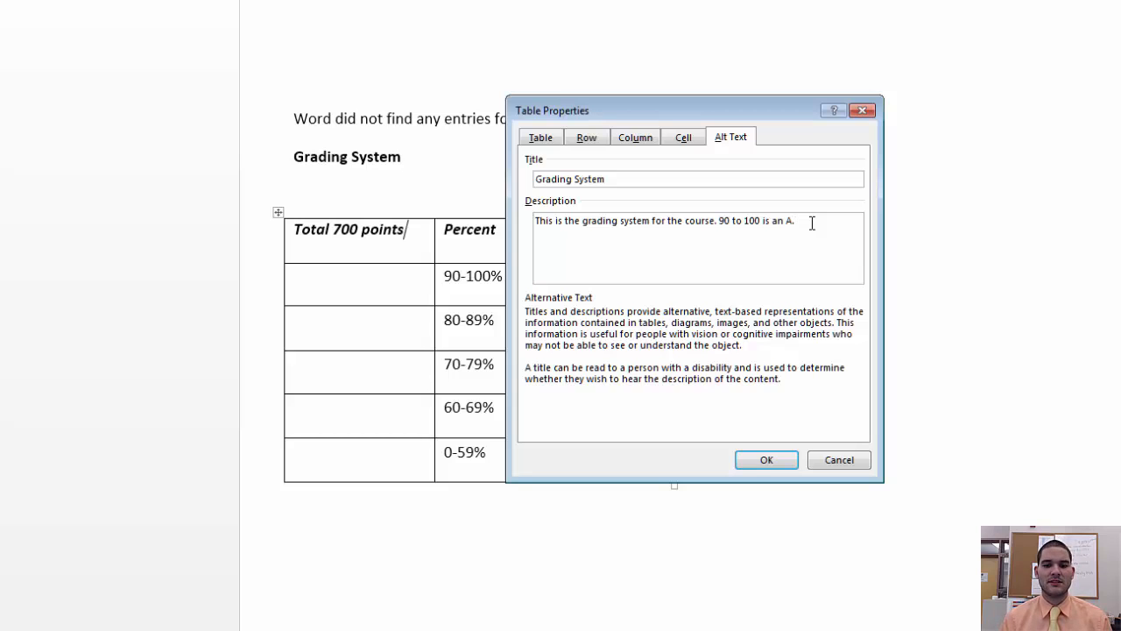
pyautogui.click(764, 460)
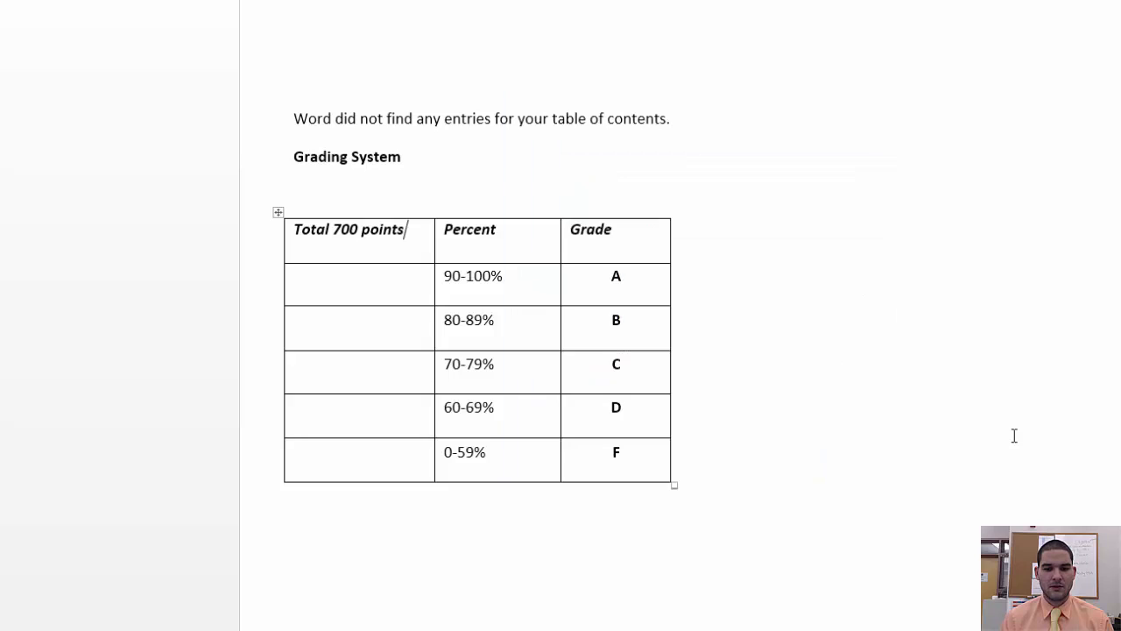
pyautogui.click(833, 340)
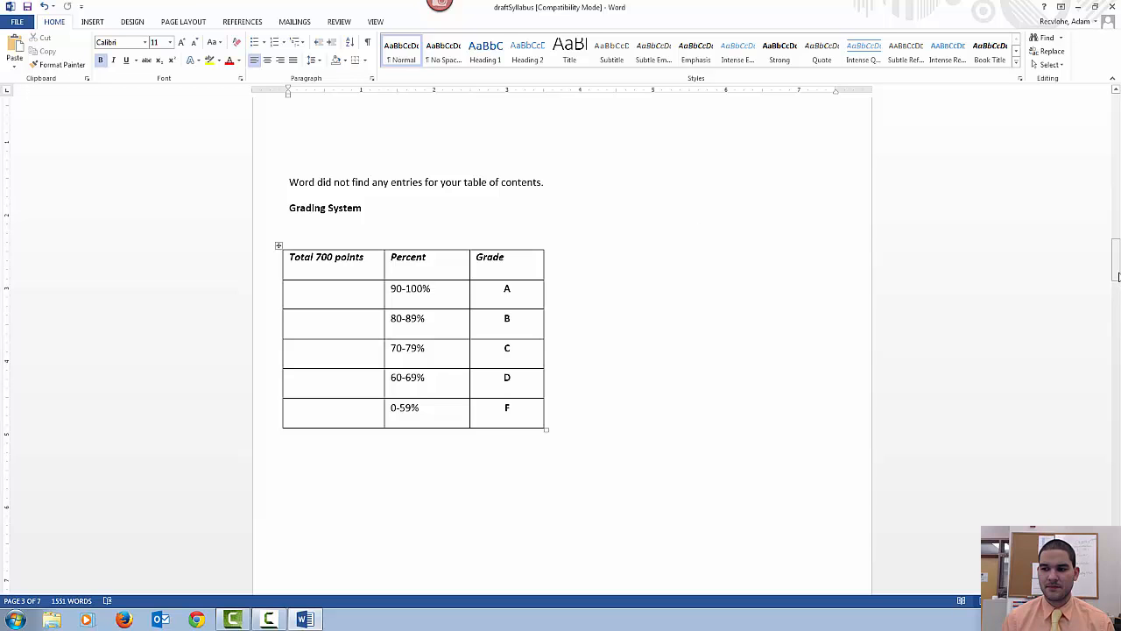
# Step: Add page numbers in the Accent Bar 2 style at the bottom of the pages and finish editing the footer
pyautogui.moveTo(1116, 266); pyautogui.dragTo(1110, 118)
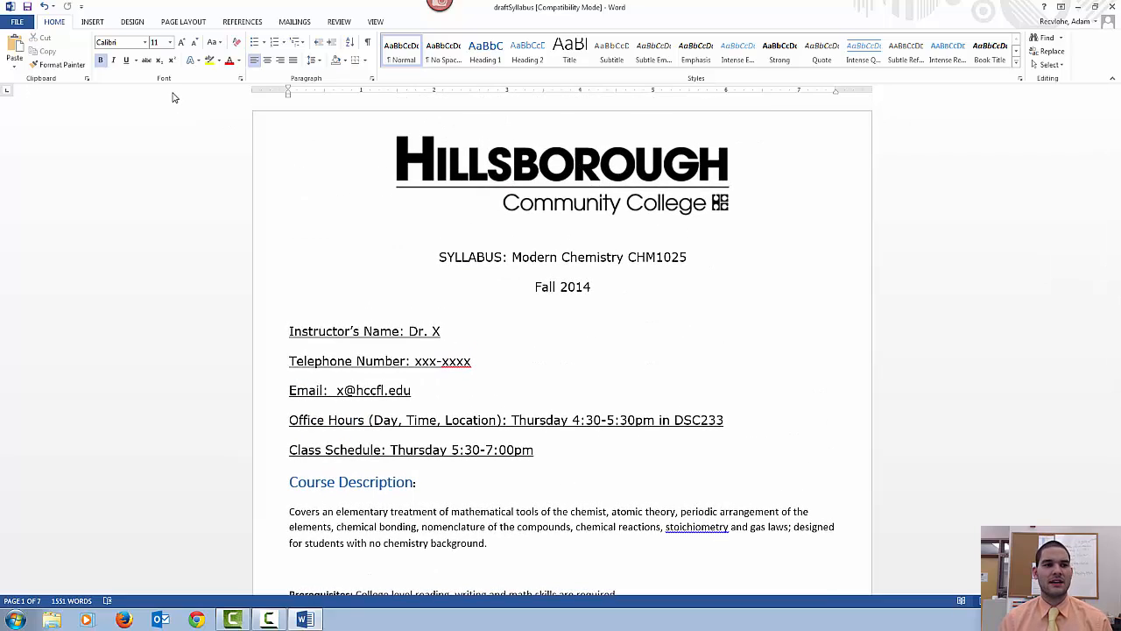
pyautogui.click(92, 22)
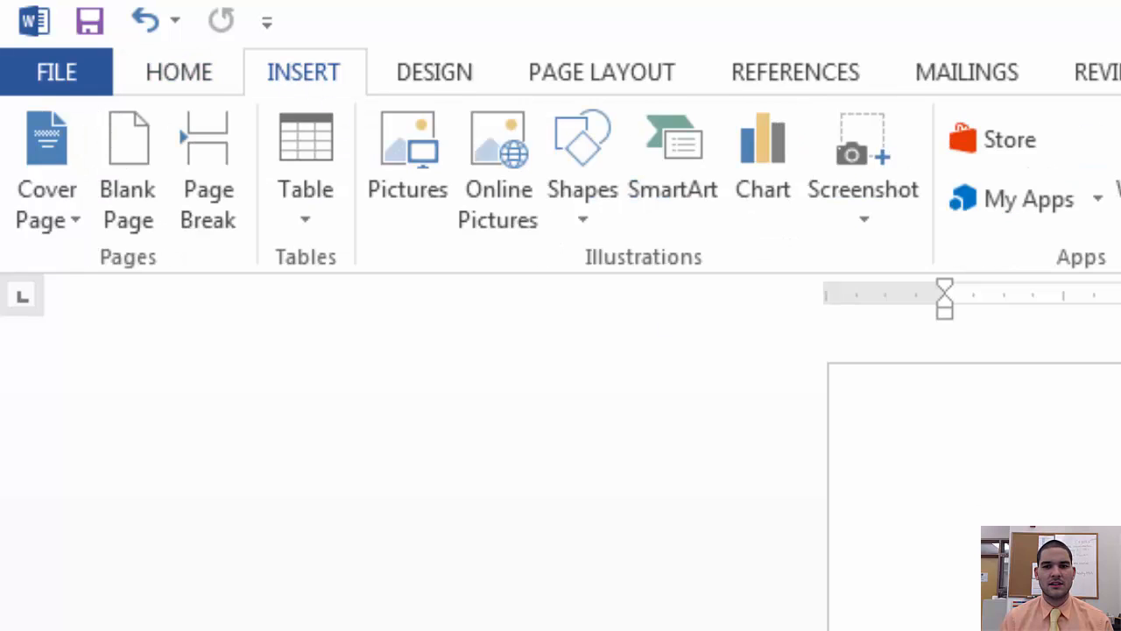
pyautogui.click(912, 110)
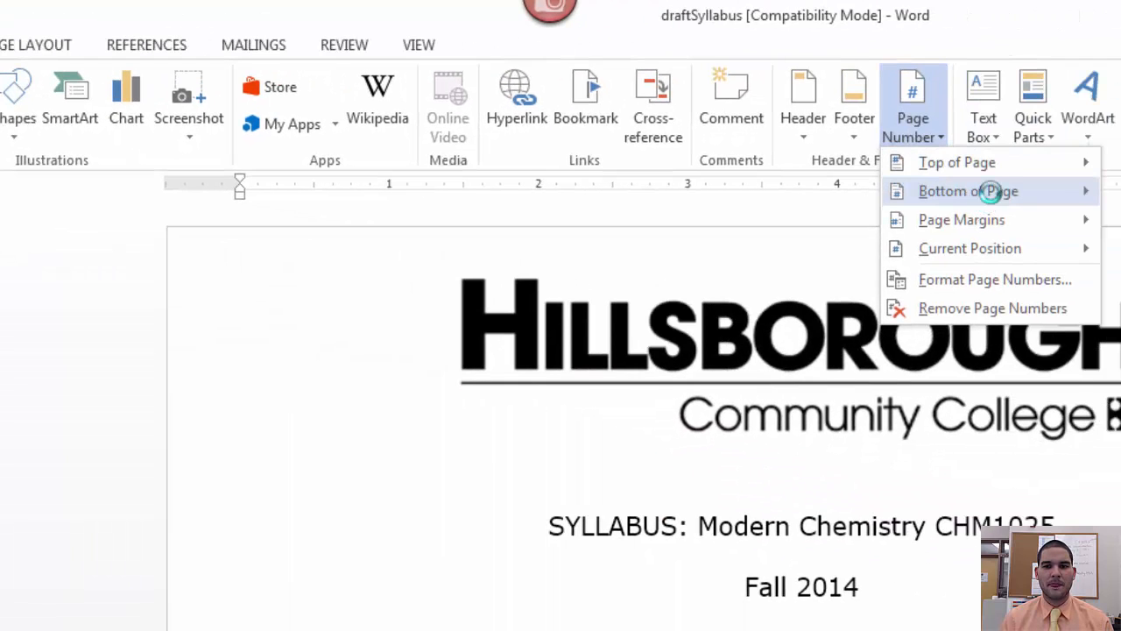
pyautogui.moveTo(1014, 200)
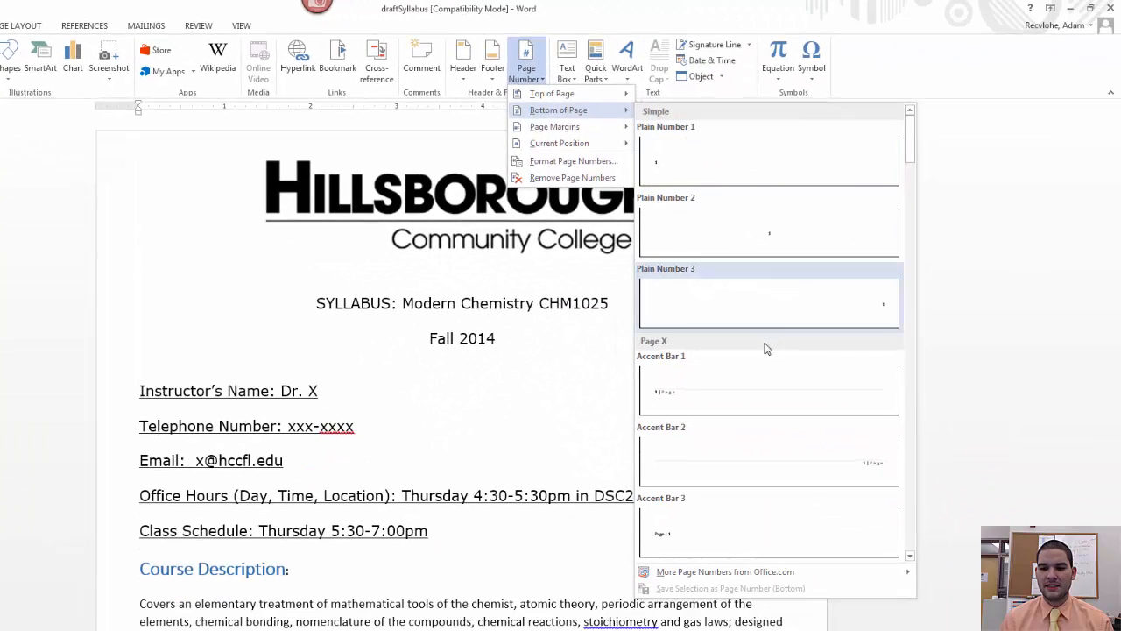
pyautogui.click(756, 462)
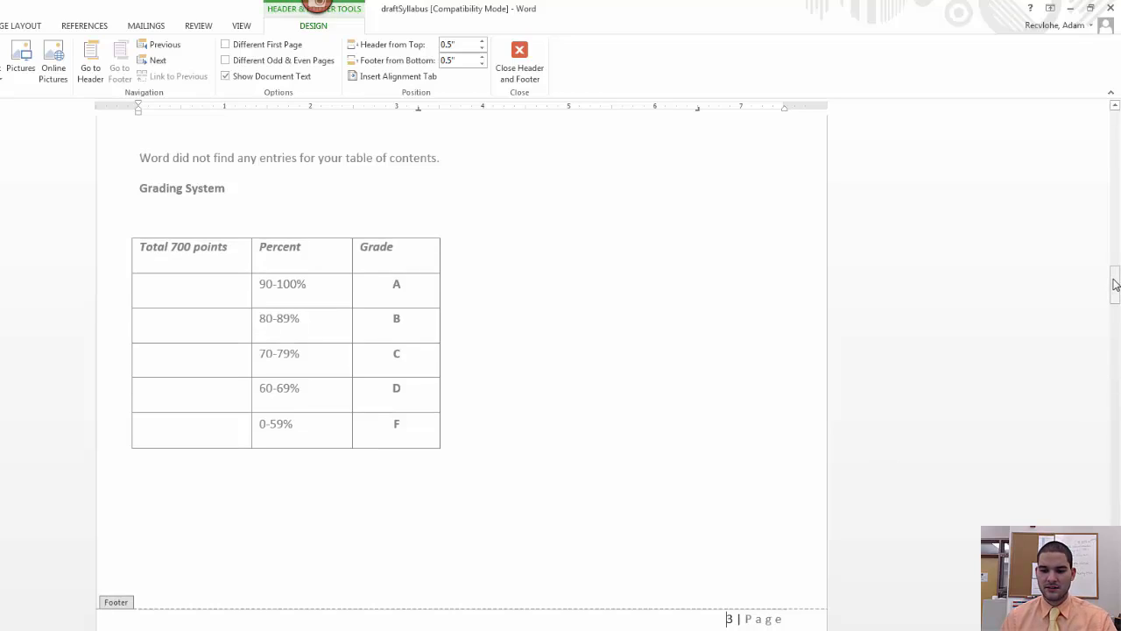
pyautogui.moveTo(1115, 282); pyautogui.dragTo(1111, 103)
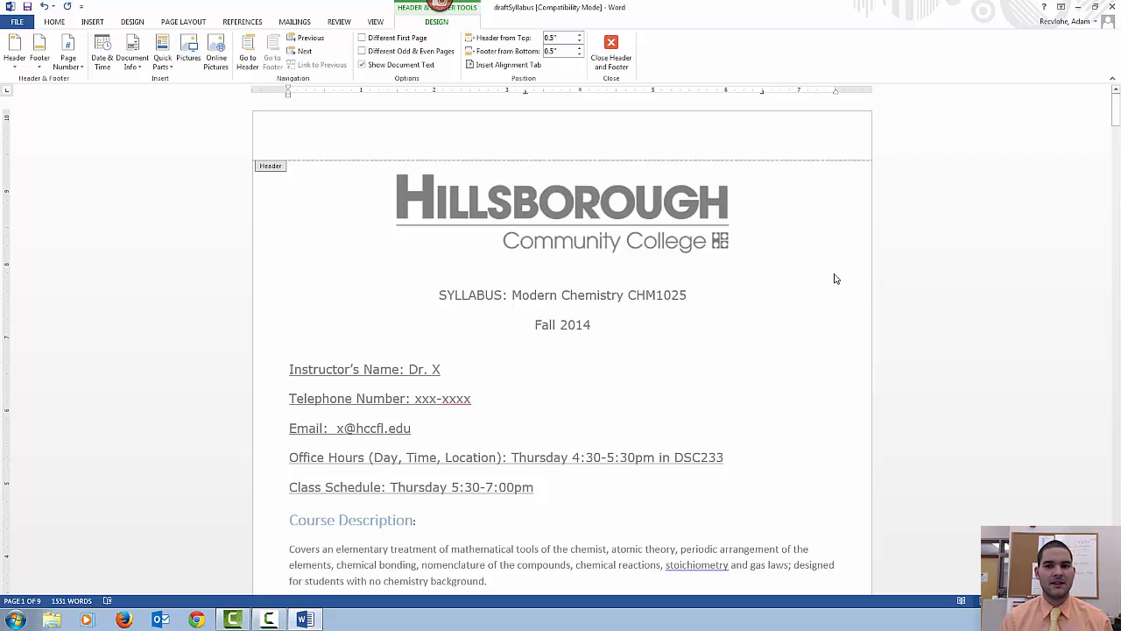
pyautogui.click(611, 44)
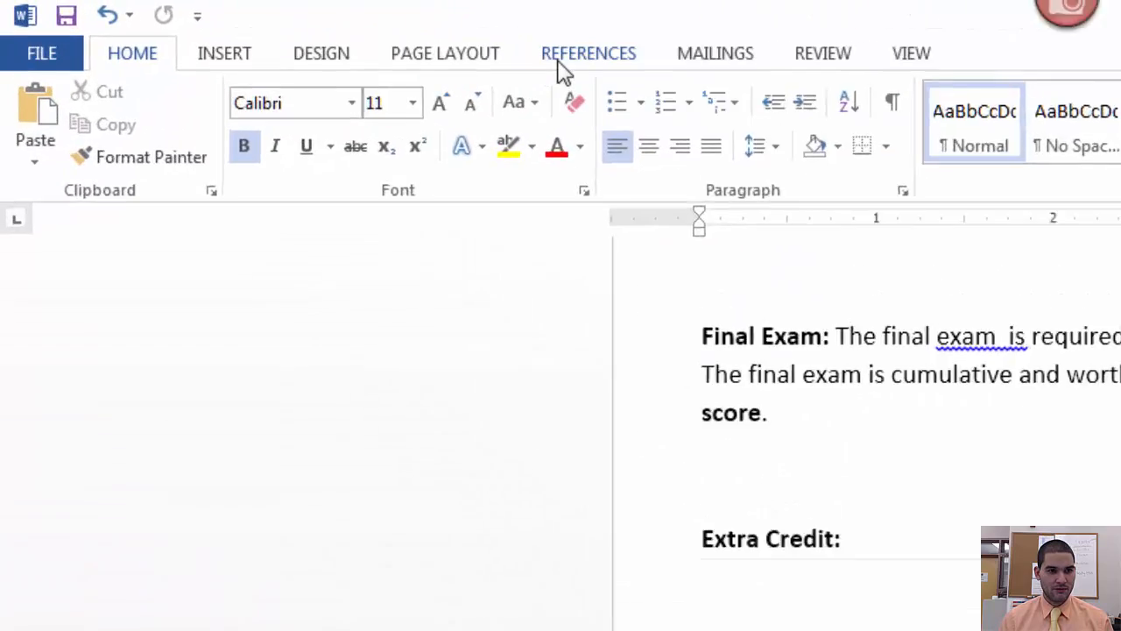
# Step: Insert an Automatic Table 1 table of contents below the "Fall 2014" line on the first page
pyautogui.click(766, 74)
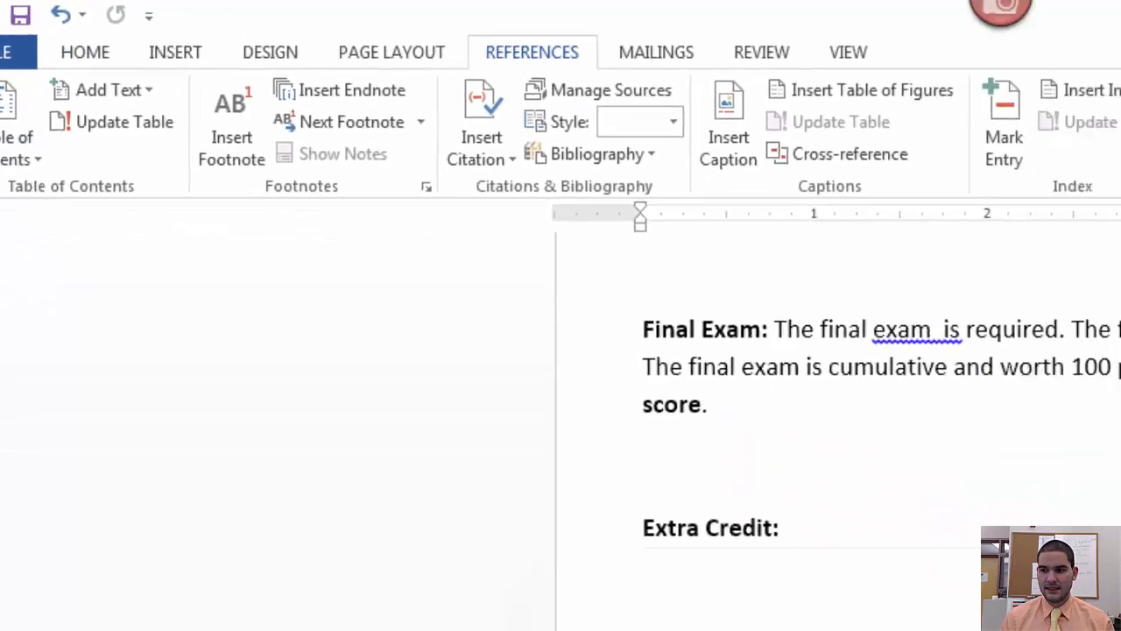
pyautogui.scroll(15, 730, 282)
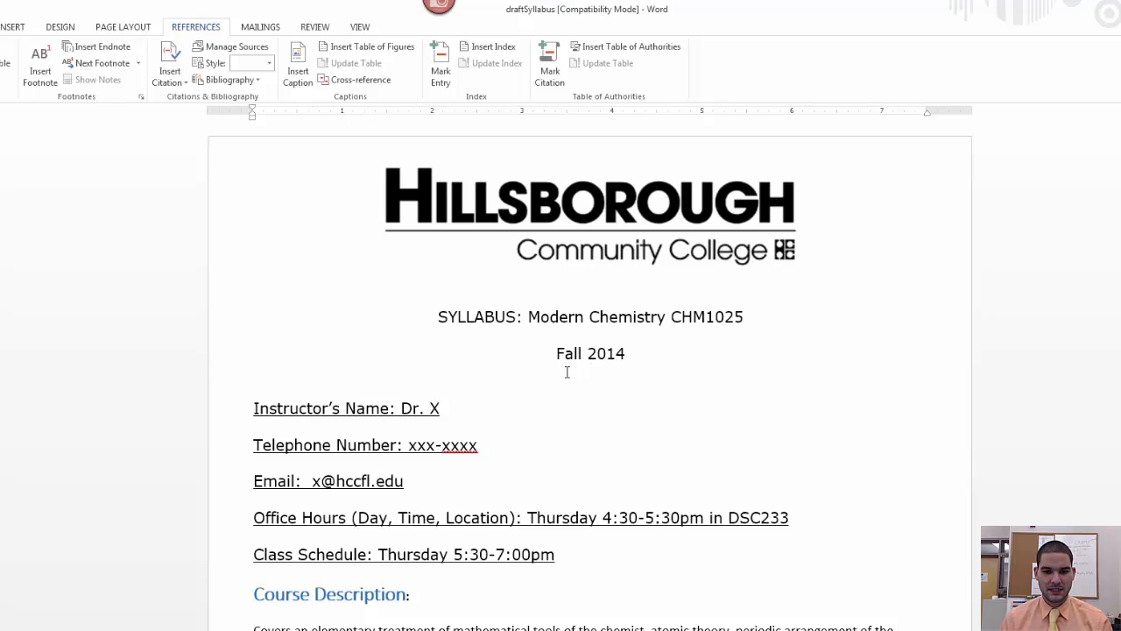
pyautogui.click(576, 372)
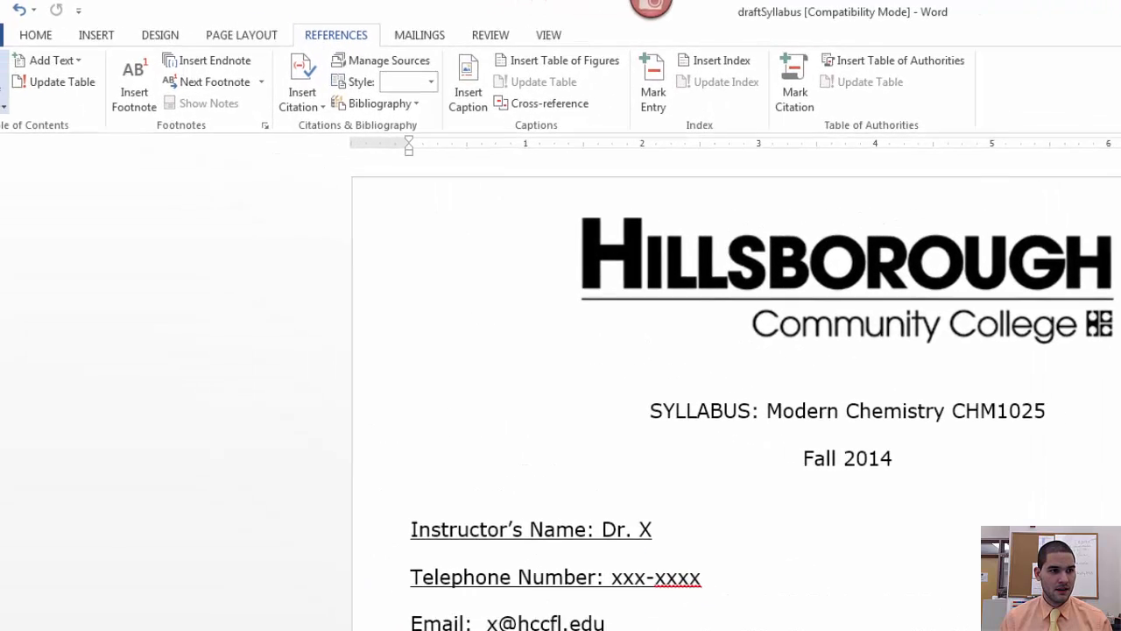
pyautogui.click(40, 114)
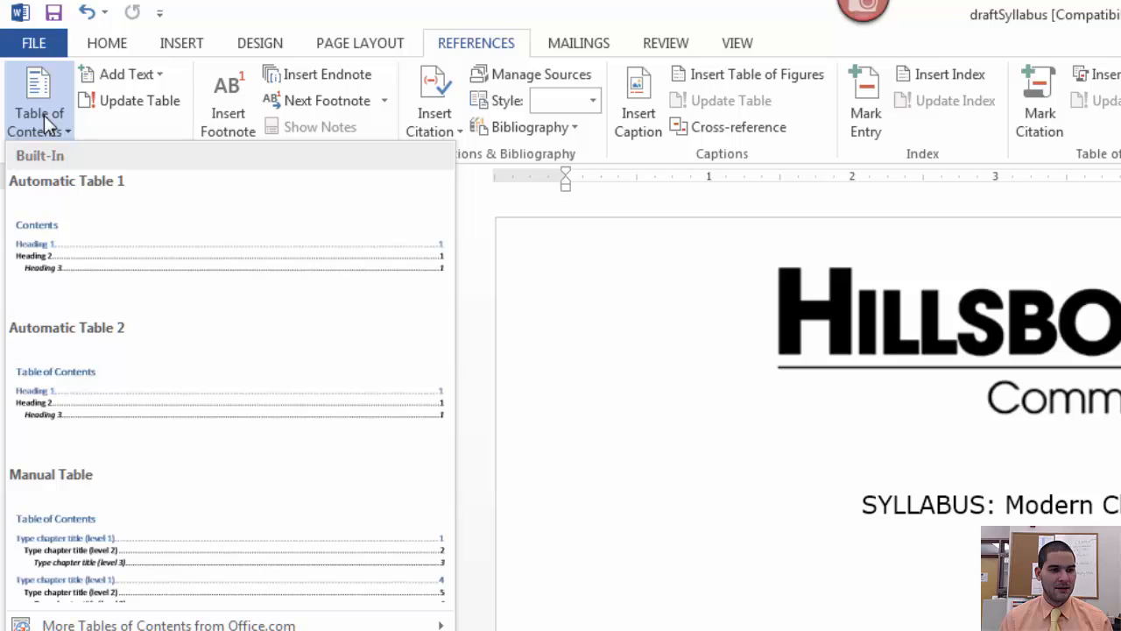
pyautogui.click(85, 247)
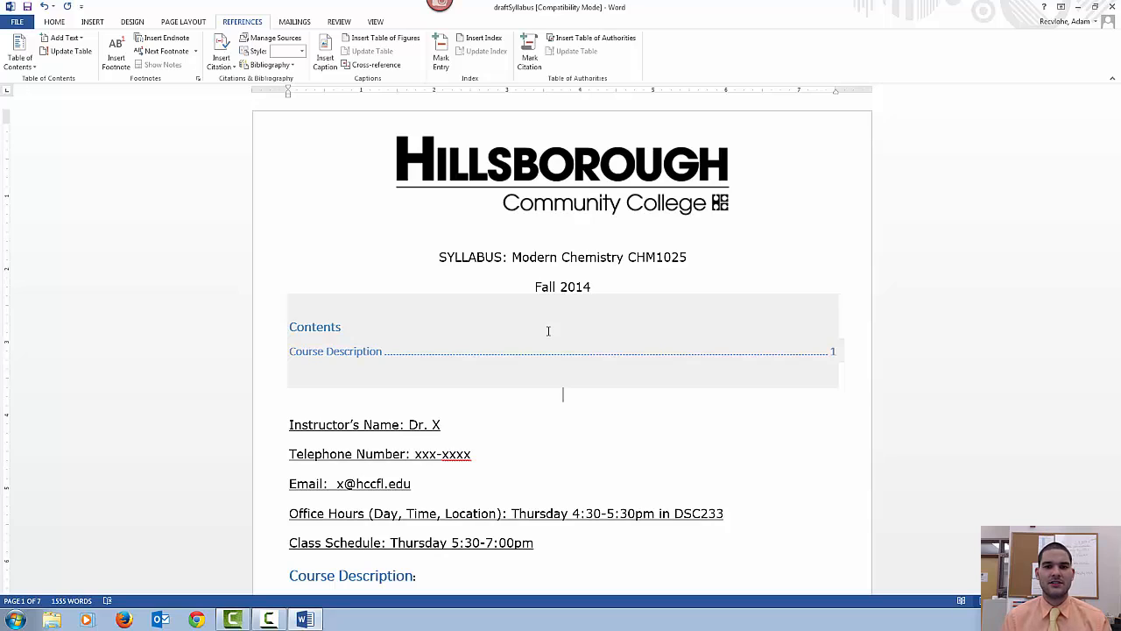
# Step: Open the finalSyllabus document from the desktop and examine its title page, table of contents and section headings, then return to draftSyllabus
pyautogui.click(1079, 7)
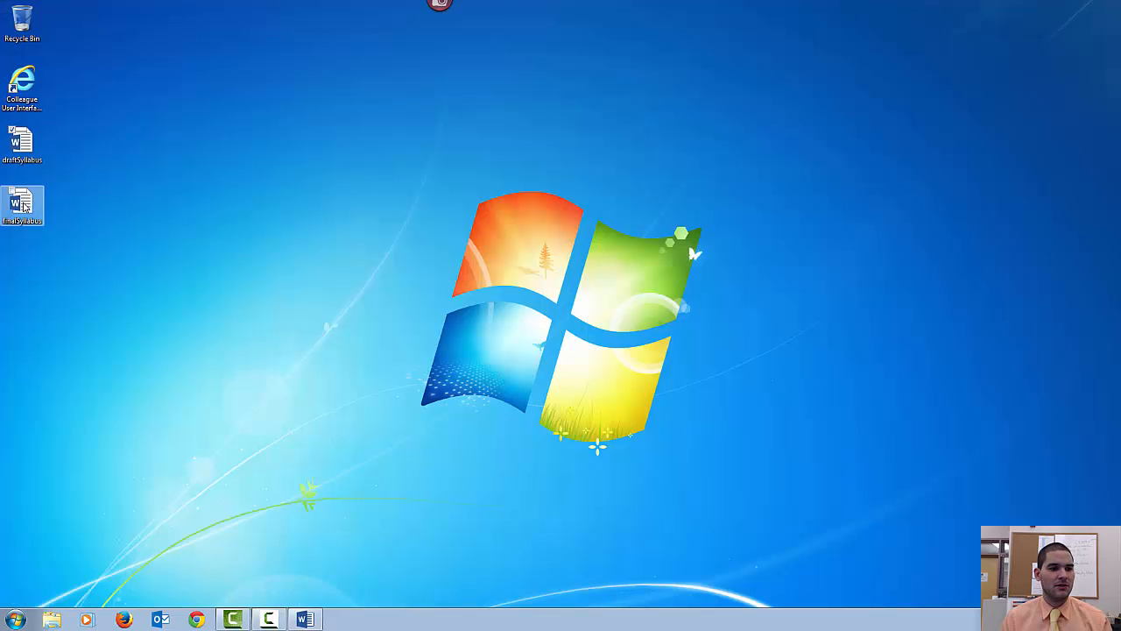
pyautogui.doubleClick(24, 205)
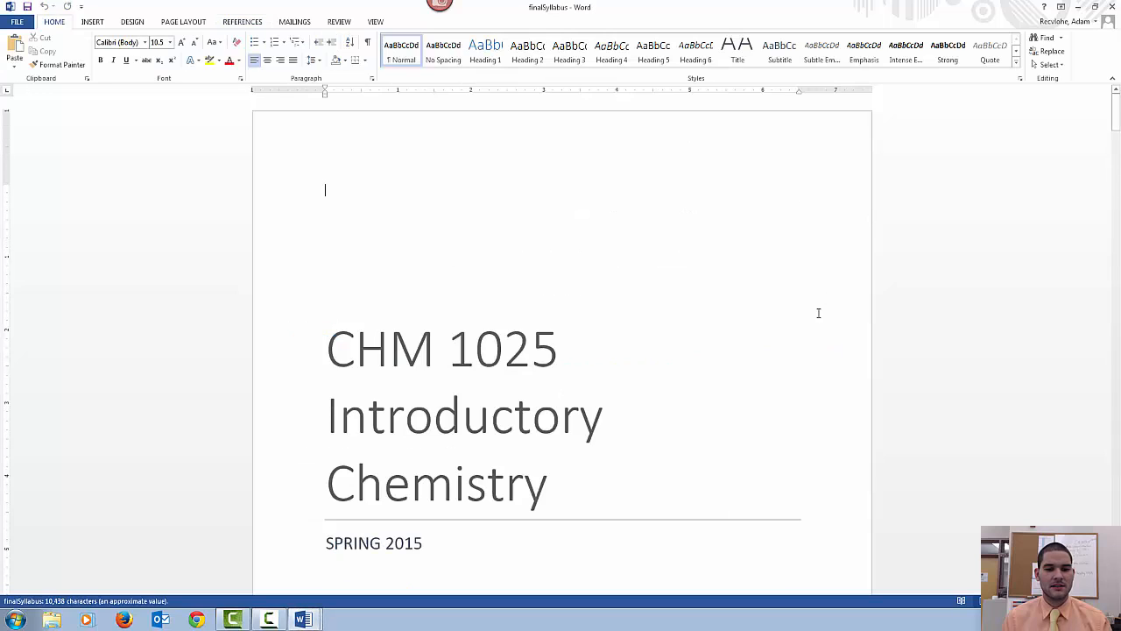
pyautogui.scroll(-3, 763, 254)
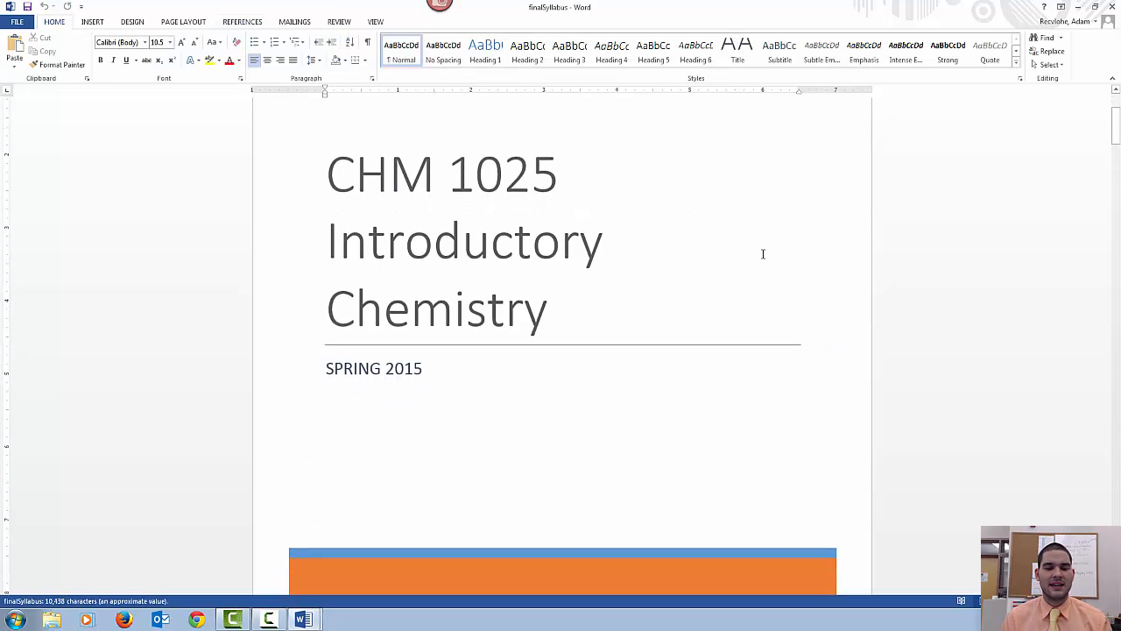
pyautogui.scroll(-10, 763, 254)
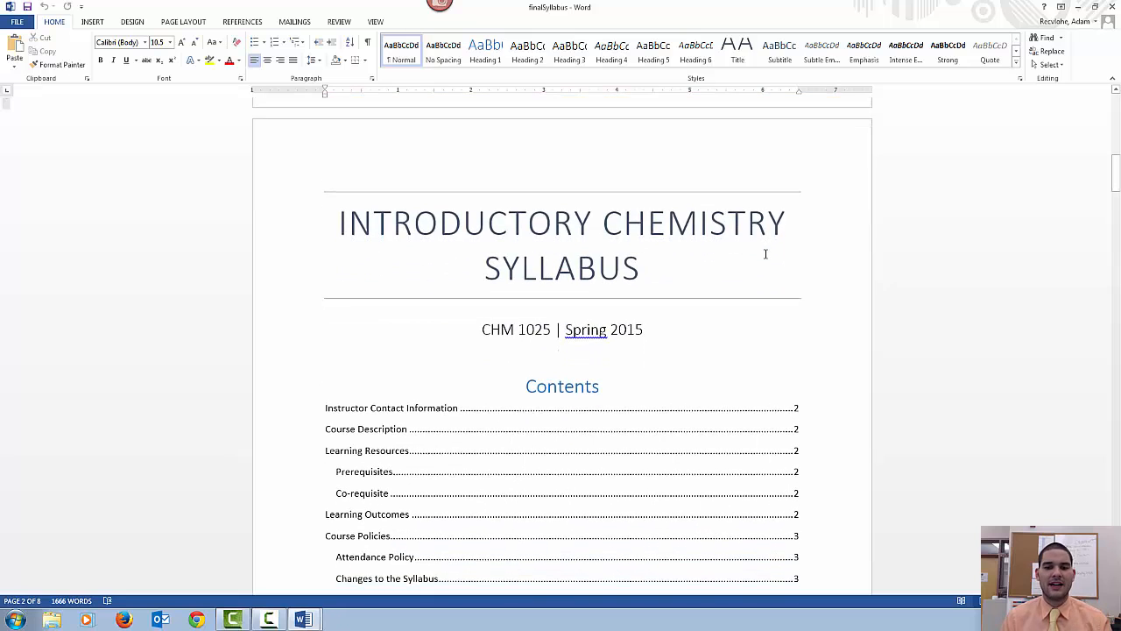
pyautogui.scroll(-2, 765, 254)
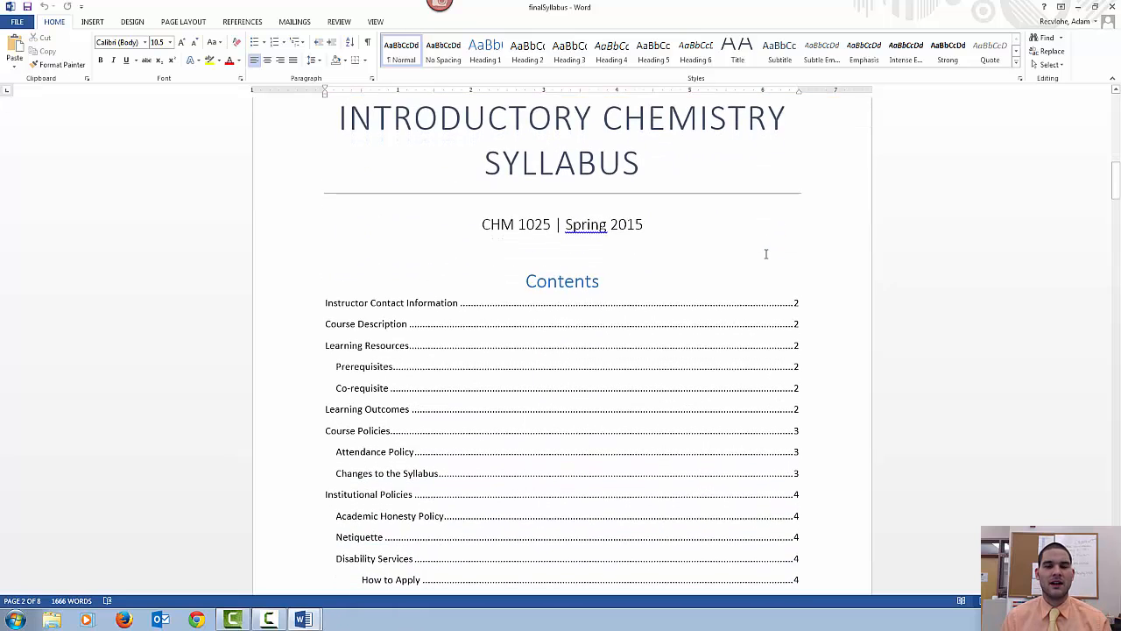
pyautogui.scroll(-10, 765, 254)
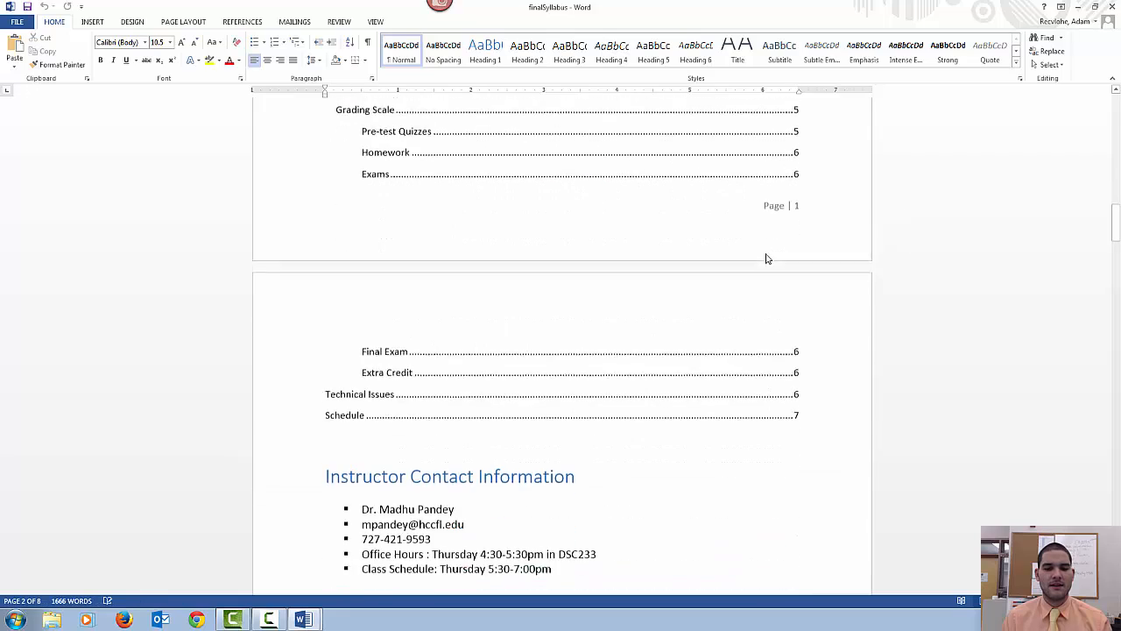
pyautogui.scroll(-3, 766, 258)
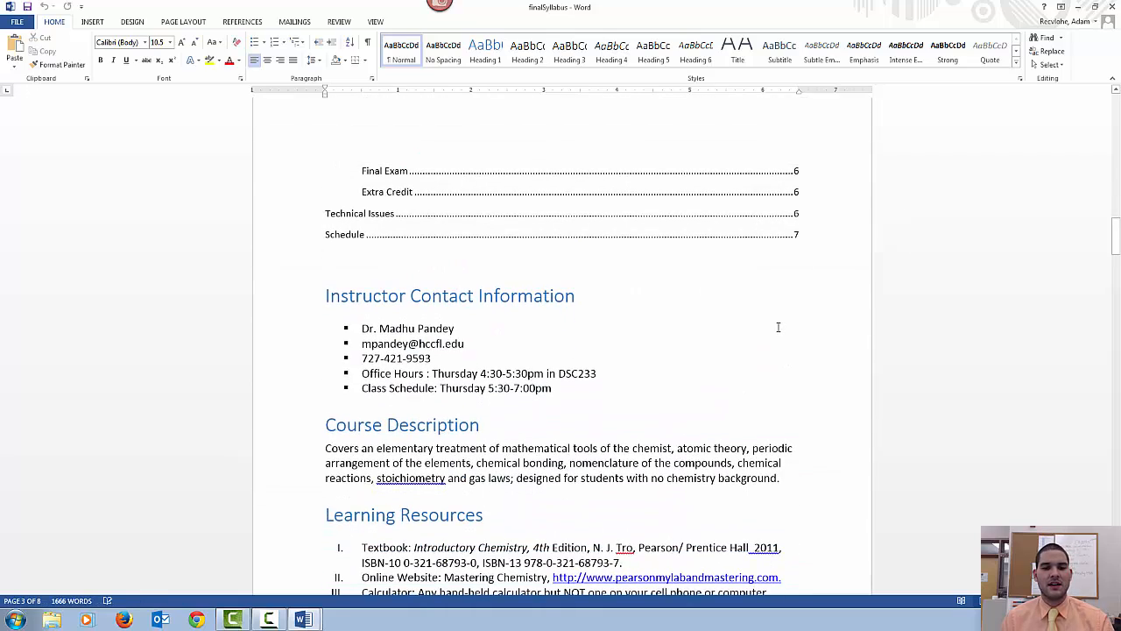
pyautogui.scroll(-3, 778, 326)
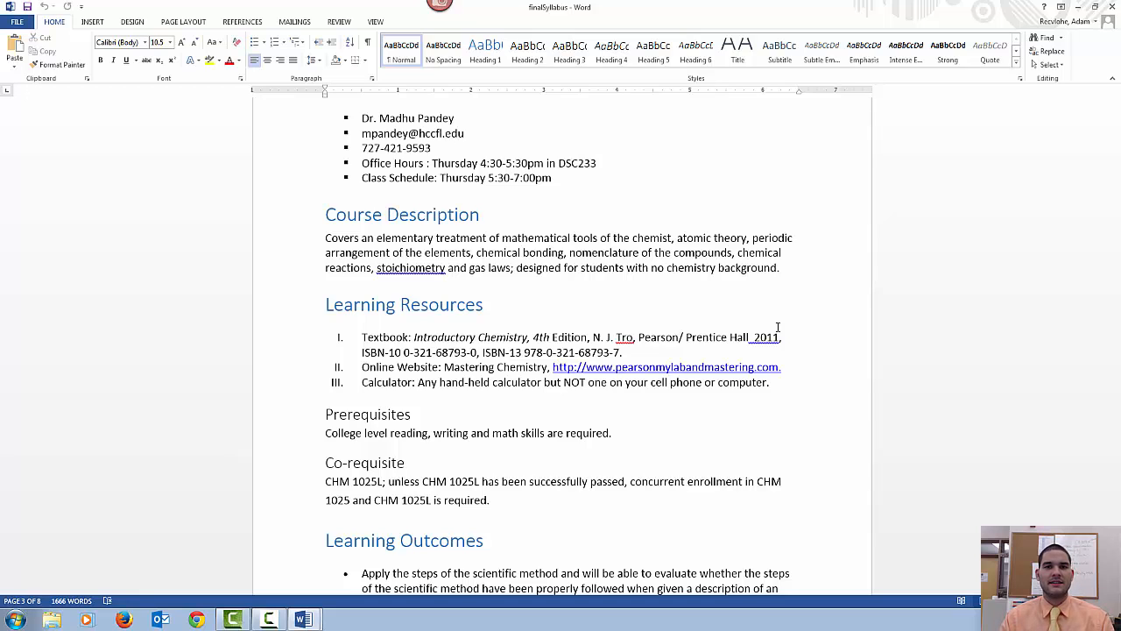
pyautogui.scroll(15, 777, 327)
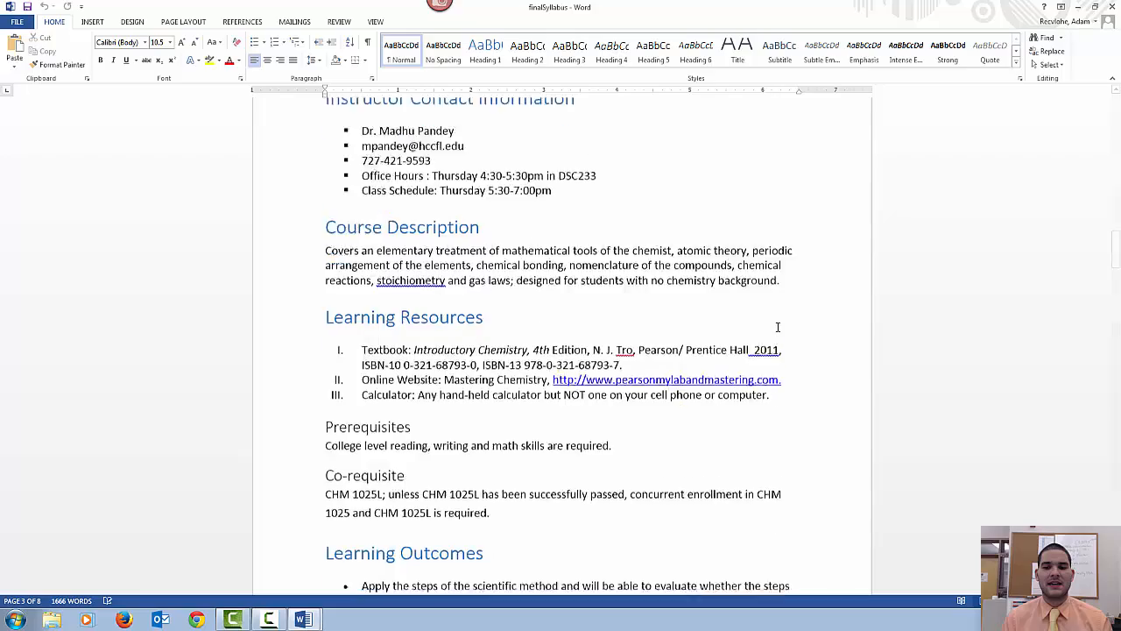
pyautogui.scroll(2, 777, 327)
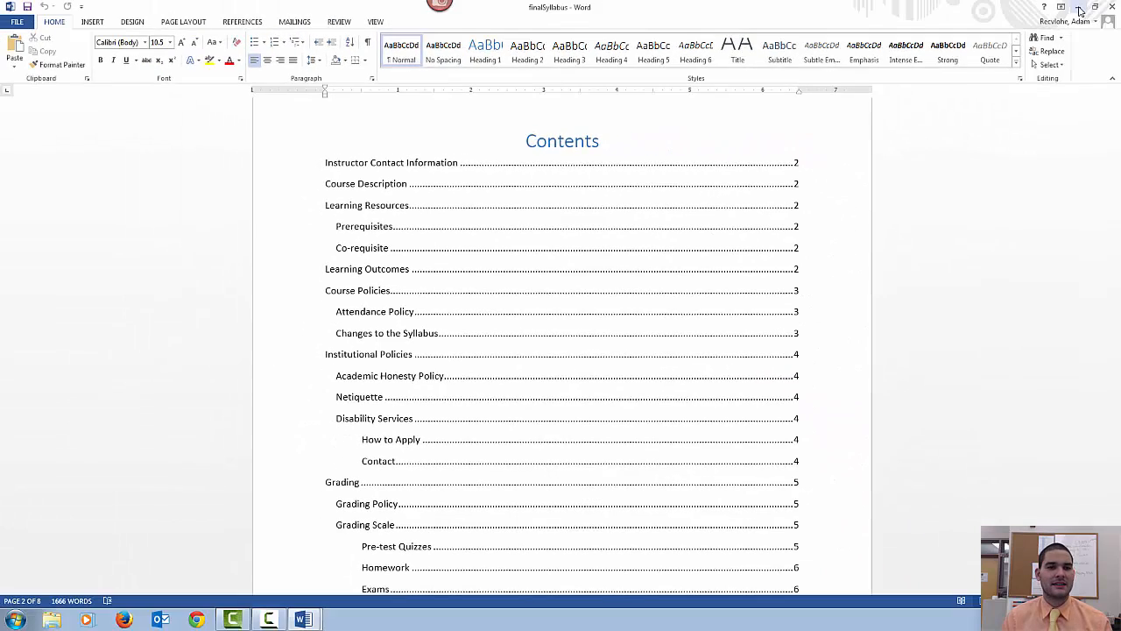
pyautogui.click(1079, 7)
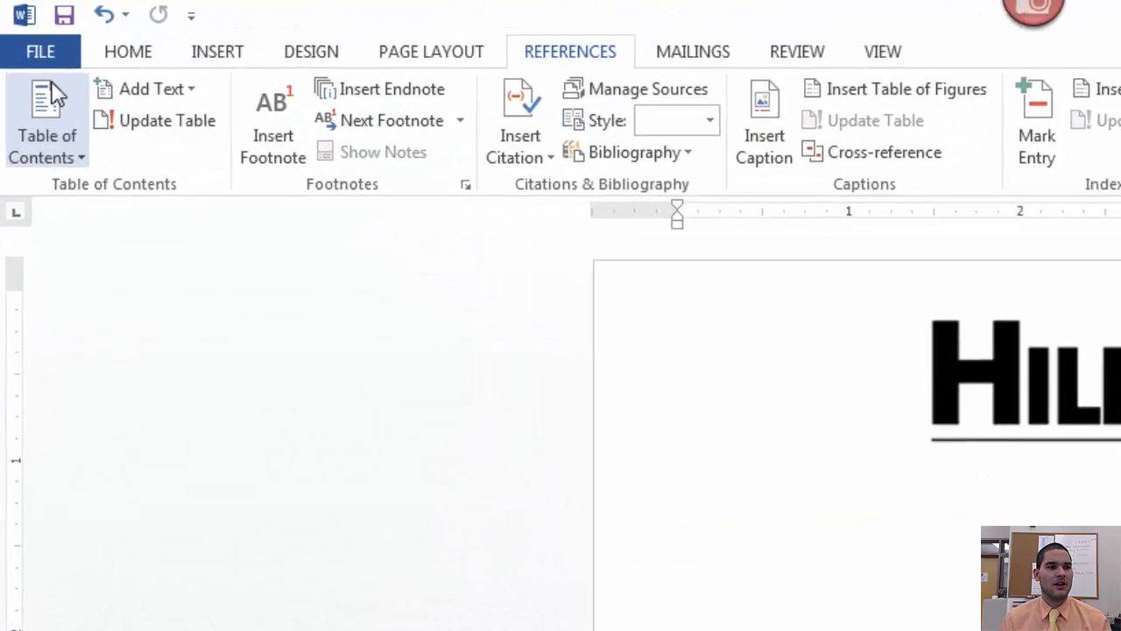
# Step: Run the Accessibility Checker on the draftSyllabus document
pyautogui.click(40, 50)
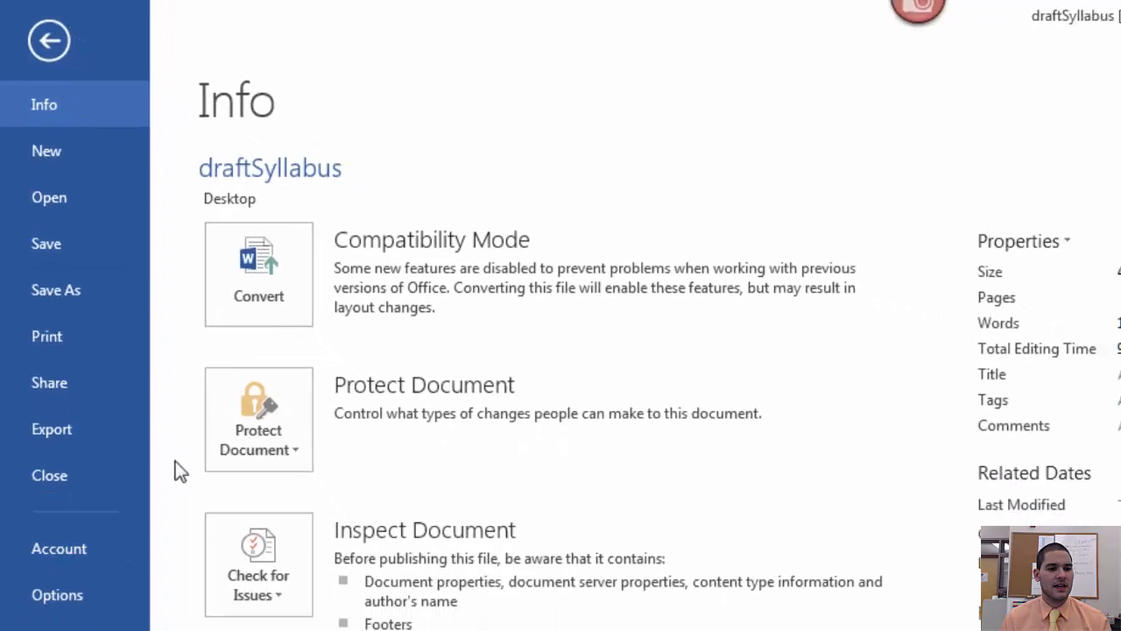
pyautogui.click(251, 565)
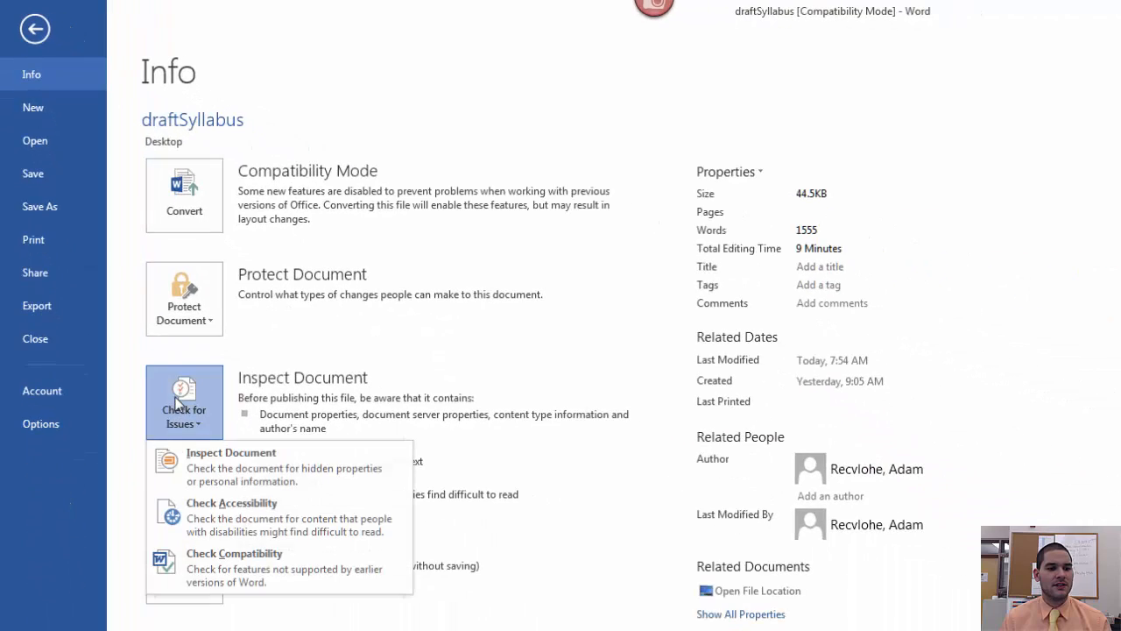
pyautogui.click(217, 512)
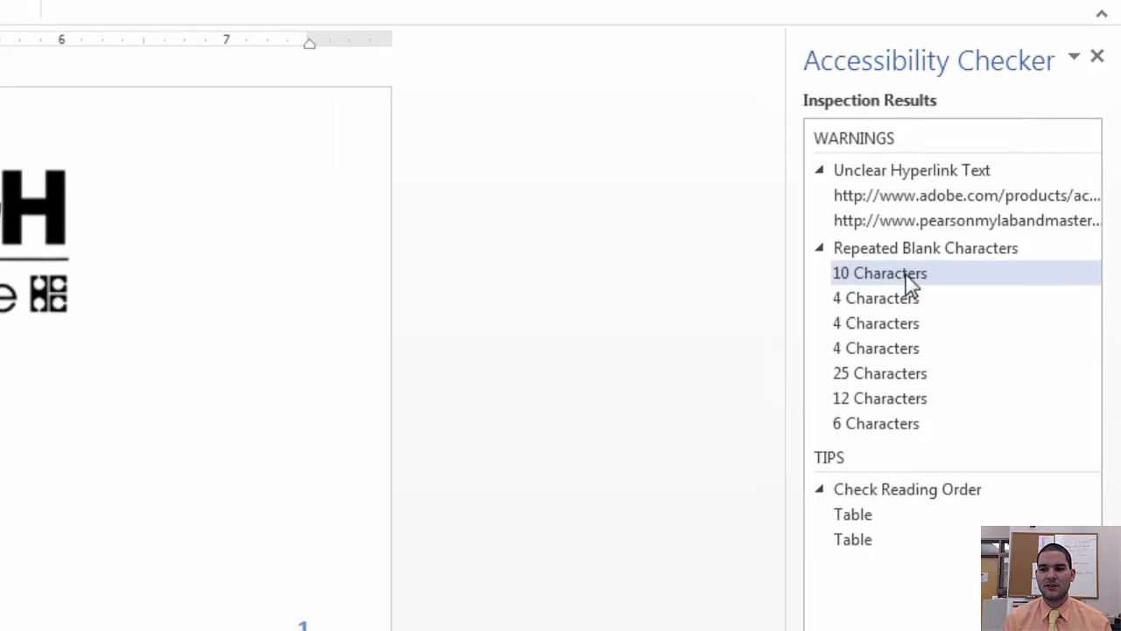
# Step: Review the "10 Characters" repeated blank characters warning and the first table listed under Check Reading Order in the document
pyautogui.click(893, 279)
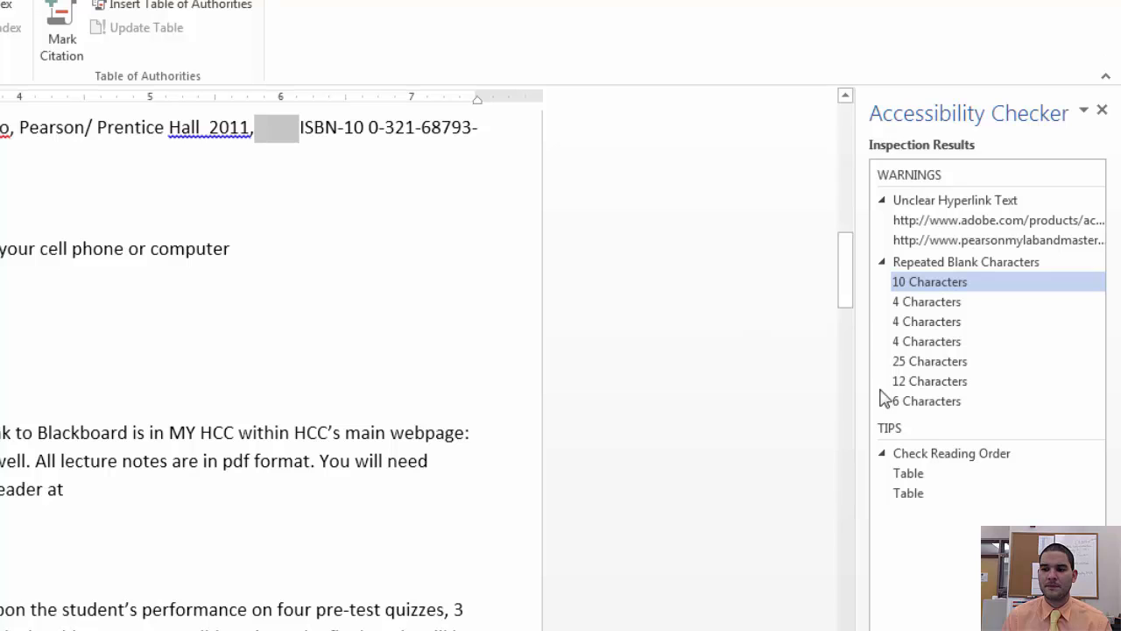
pyautogui.click(931, 474)
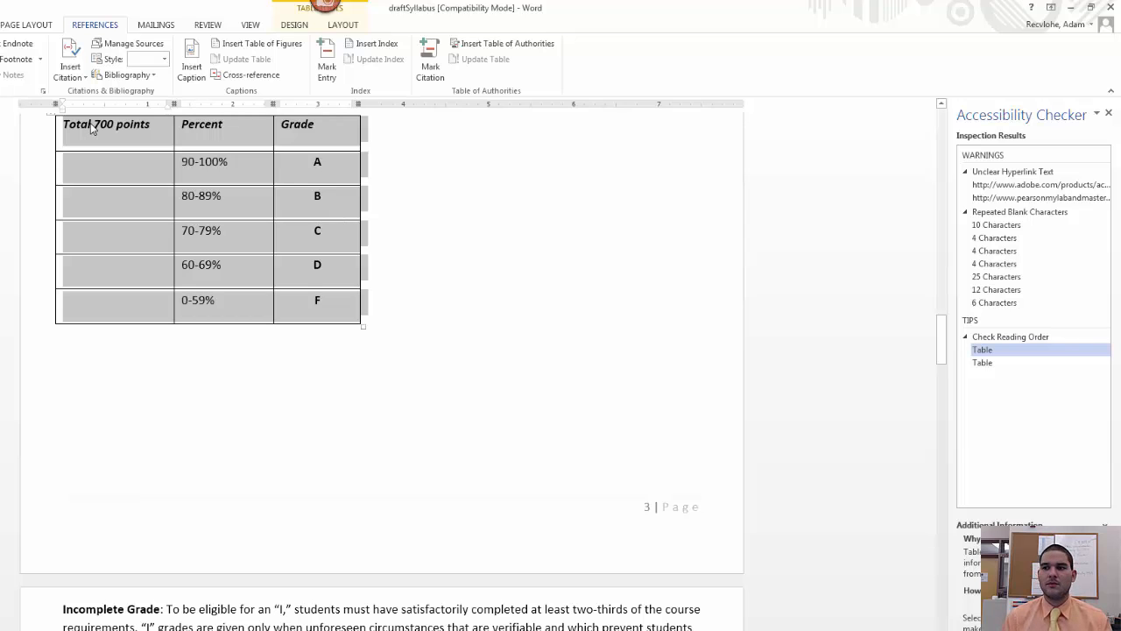
pyautogui.scroll(-4, 769, 275)
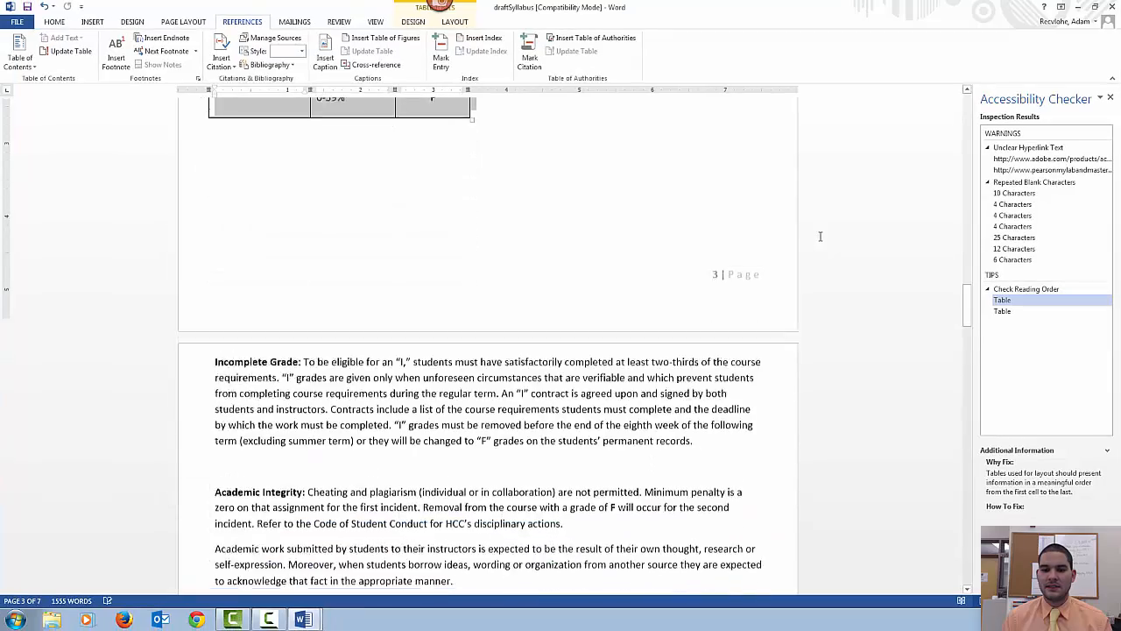
pyautogui.scroll(-10, 820, 236)
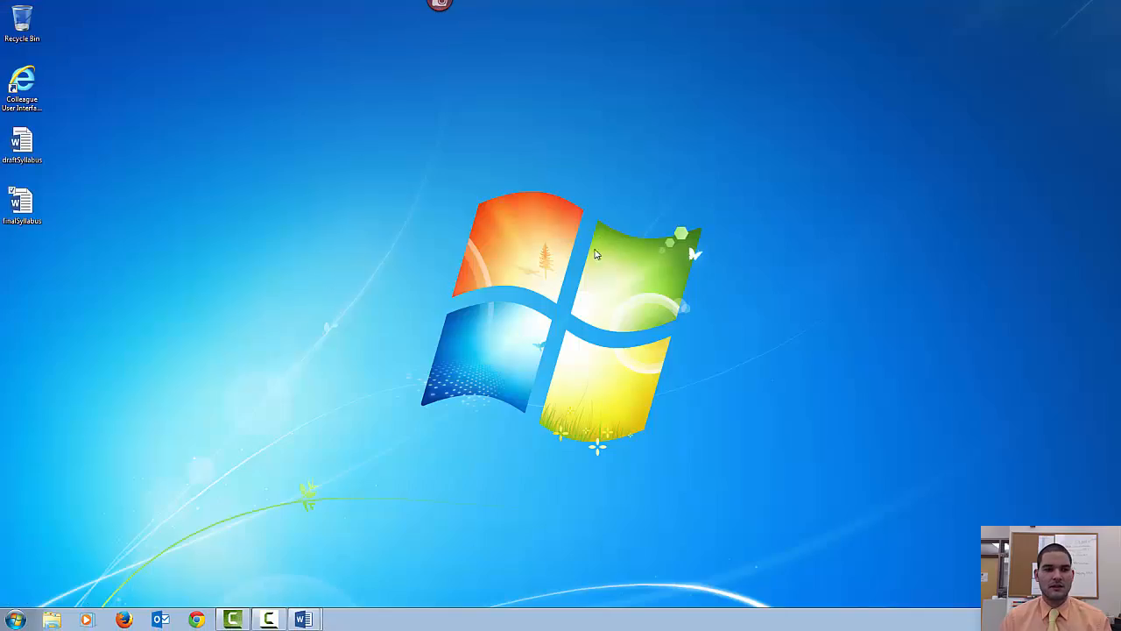